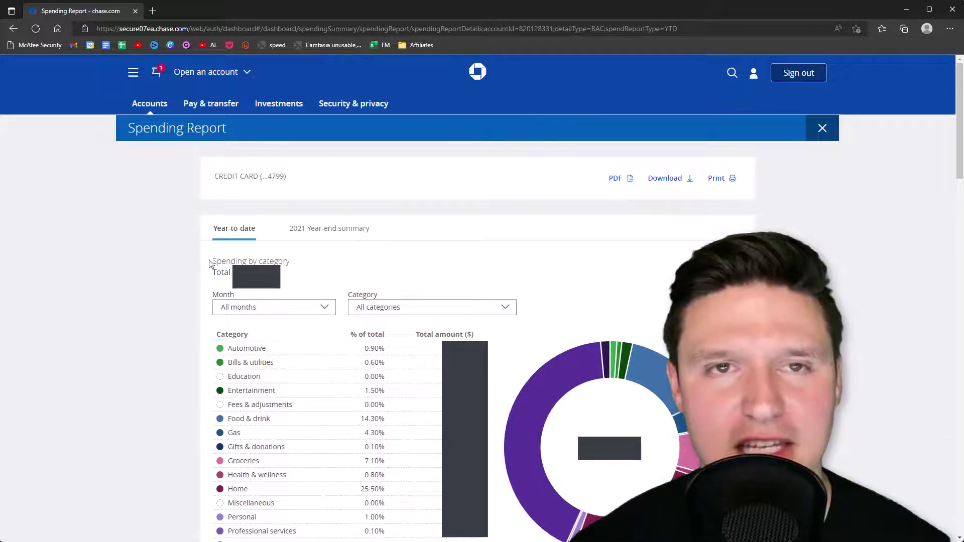
# Download the credit card's account activity as a Spreadsheet (Excel, CSV) file and open the downloaded file in Excel.
pyautogui.click(666, 180)
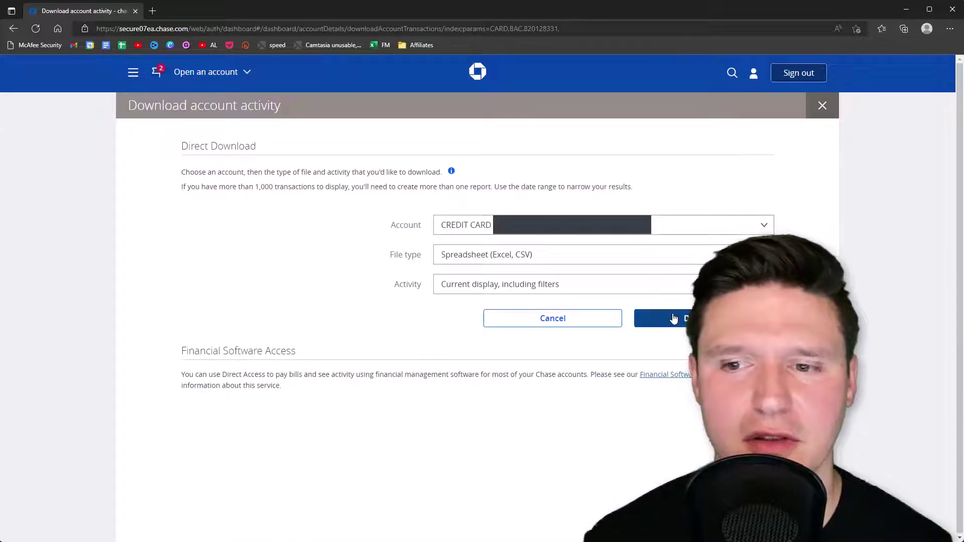
pyautogui.click(673, 319)
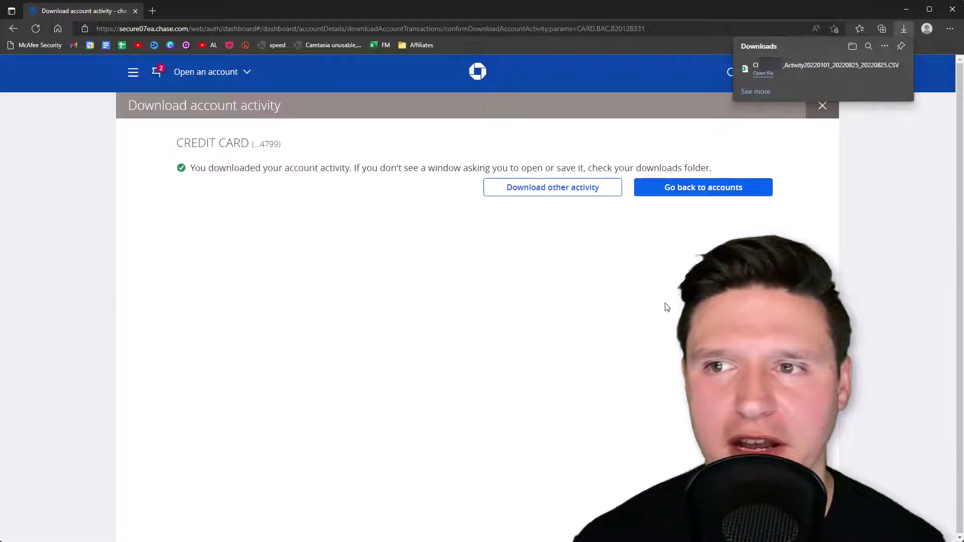
pyautogui.click(758, 69)
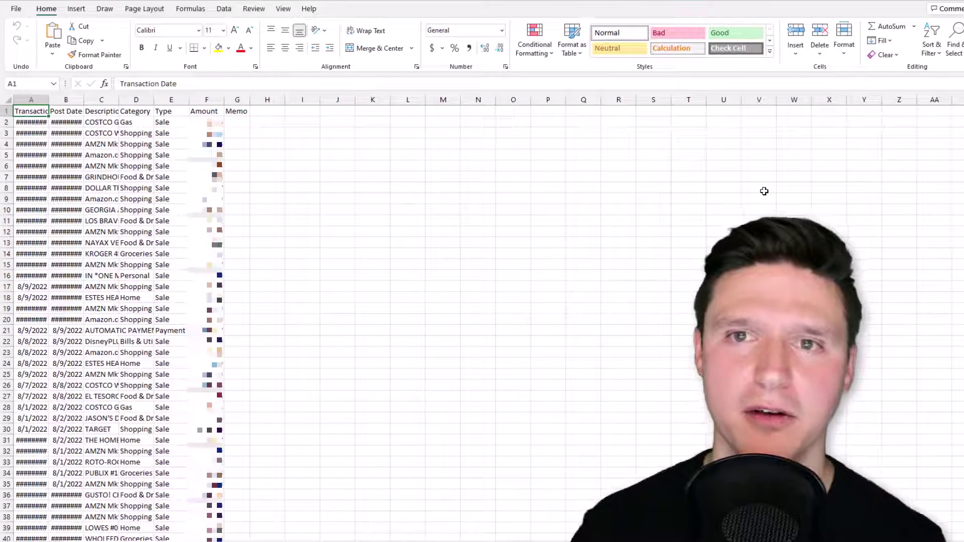
# Autofit the widths of columns A to H to their contents.
pyautogui.click(30, 96)
pyautogui.moveTo(30, 97); pyautogui.dragTo(271, 100)
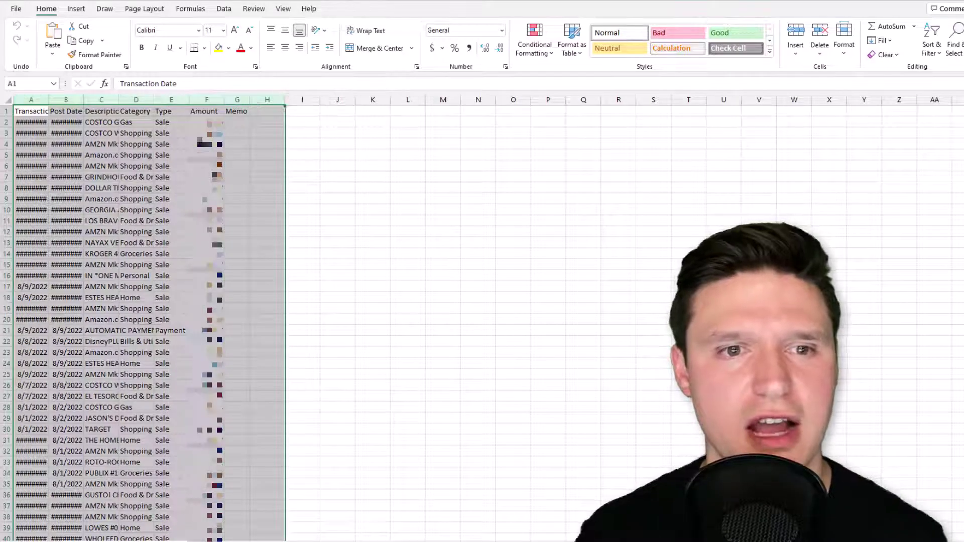
pyautogui.doubleClick(154, 100)
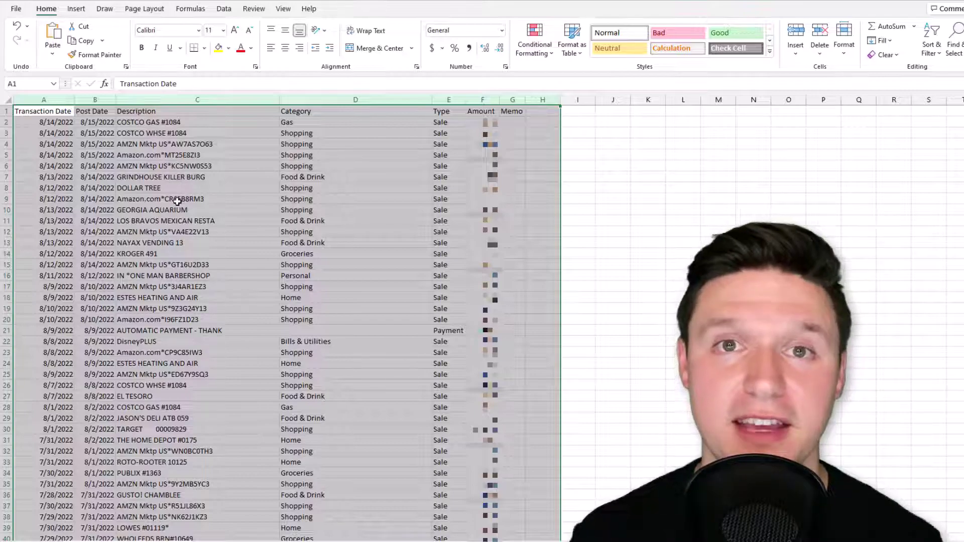
# Convert the whole transaction range A1:G424 into a table with headers.
pyautogui.hotkey('ctrl', 'Home')
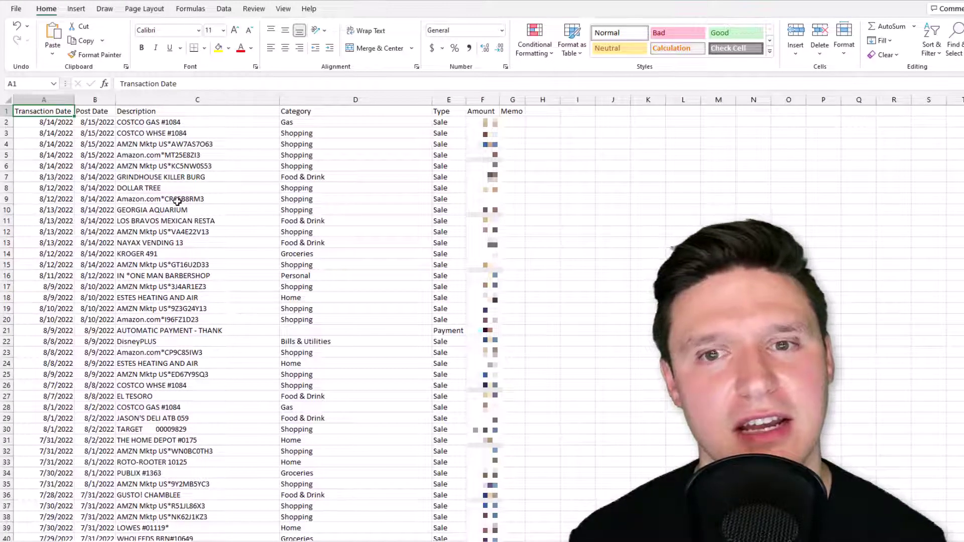
pyautogui.hotkey('ctrl', 'shift', 'End')
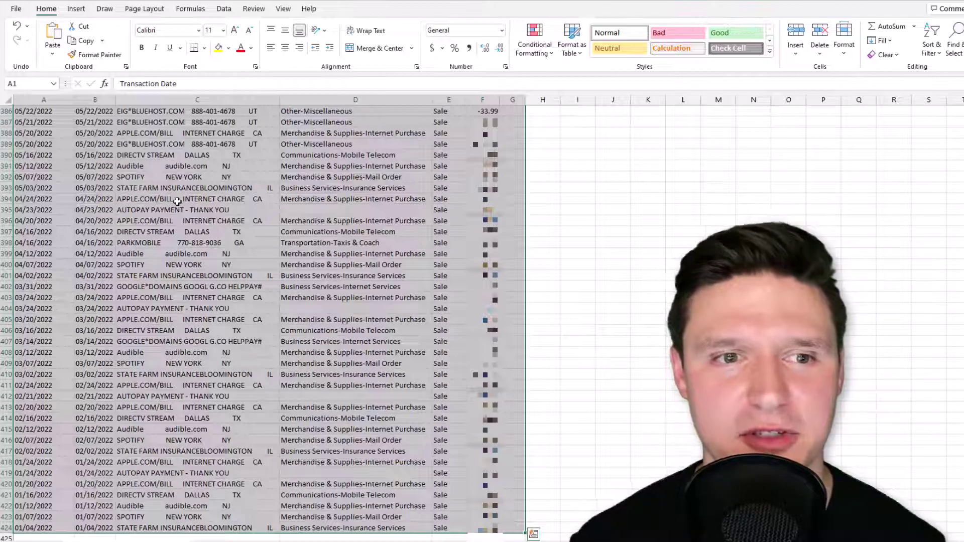
pyautogui.click(76, 8)
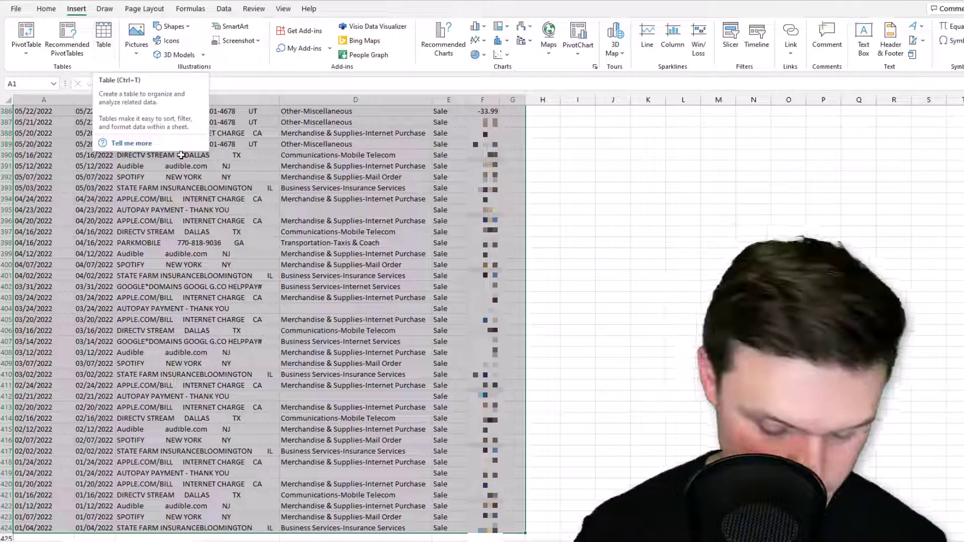
pyautogui.click(103, 45)
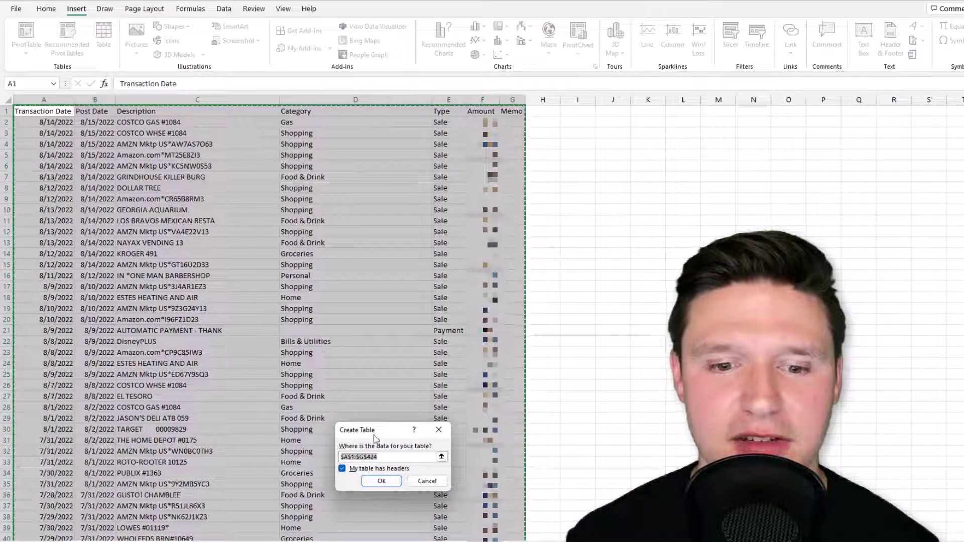
pyautogui.moveTo(377, 432); pyautogui.dragTo(245, 162)
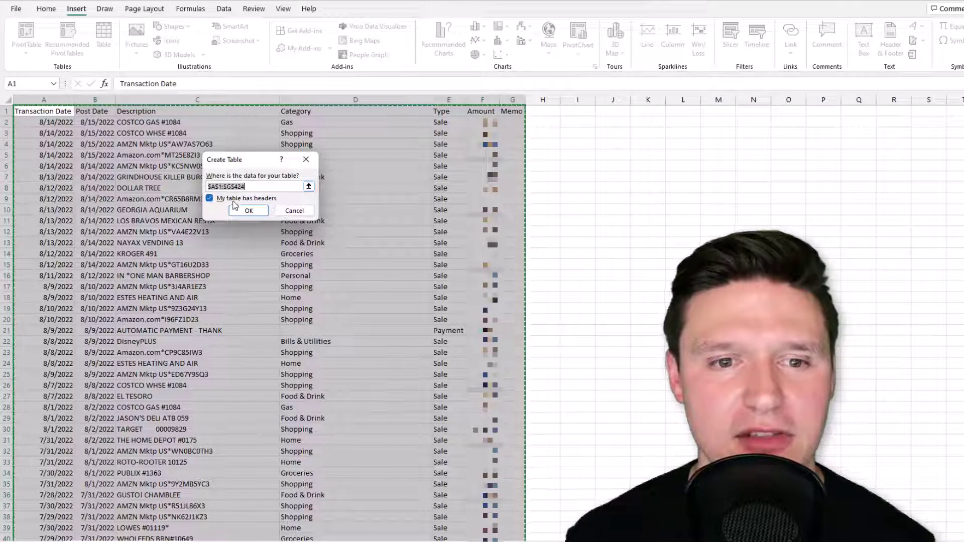
pyautogui.click(248, 211)
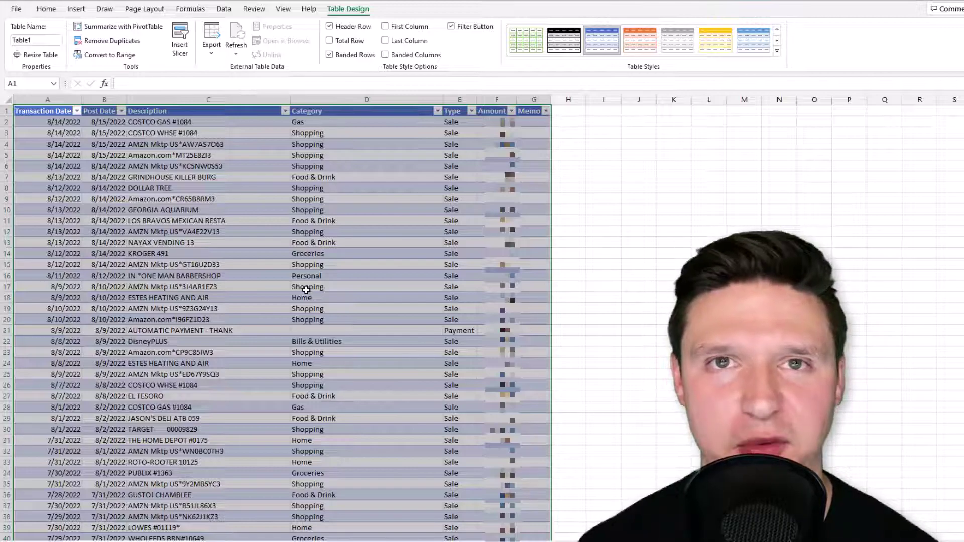
# Create a PivotTable from Table1 on a new worksheet.
pyautogui.hotkey('ctrl', 'Home')
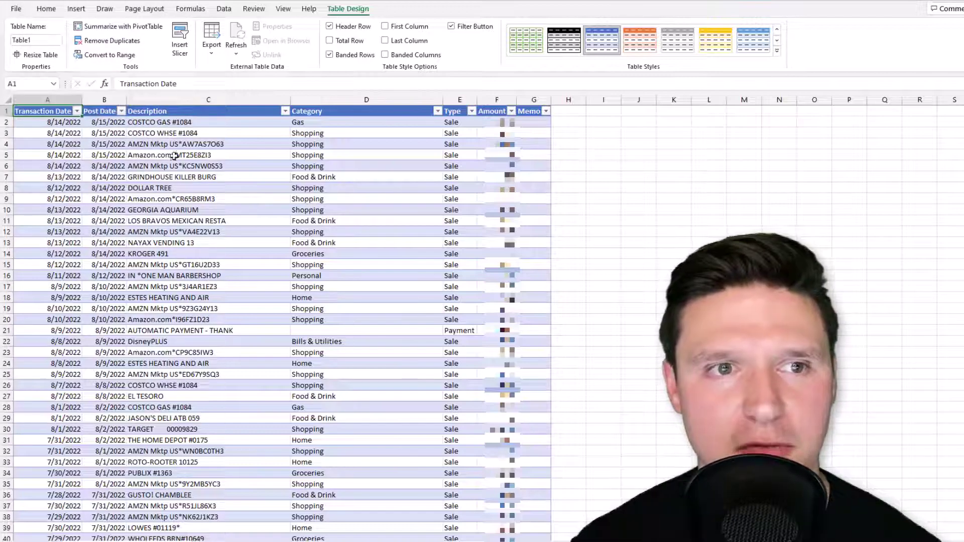
pyautogui.click(78, 9)
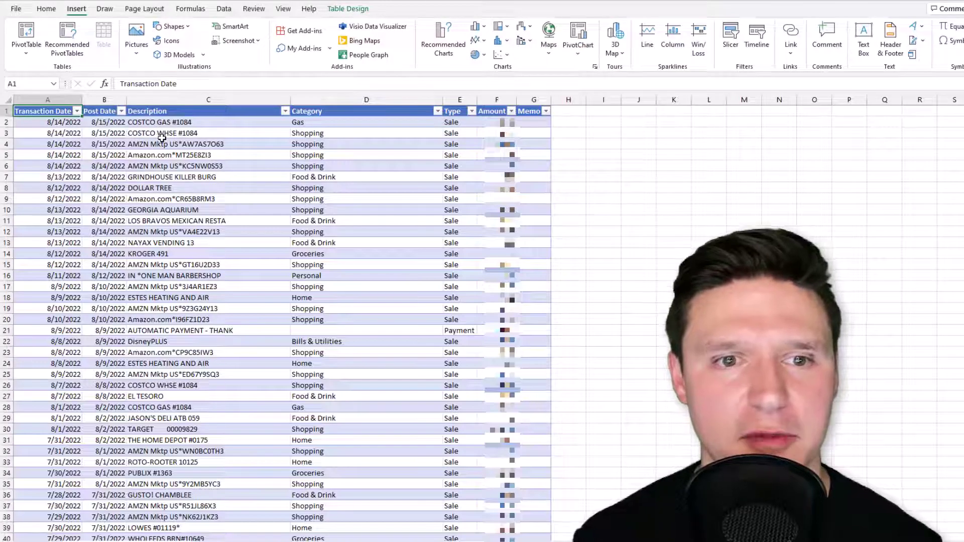
pyautogui.click(25, 34)
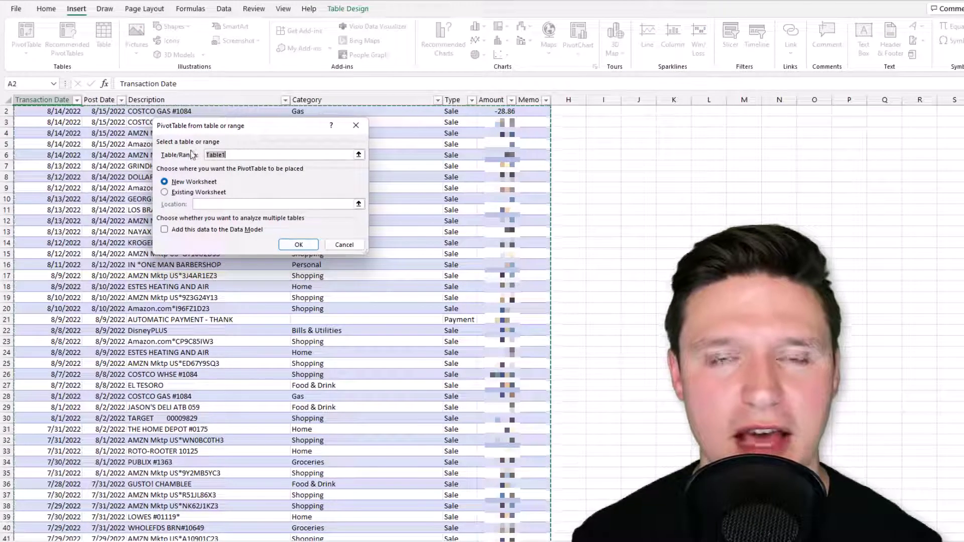
pyautogui.click(301, 246)
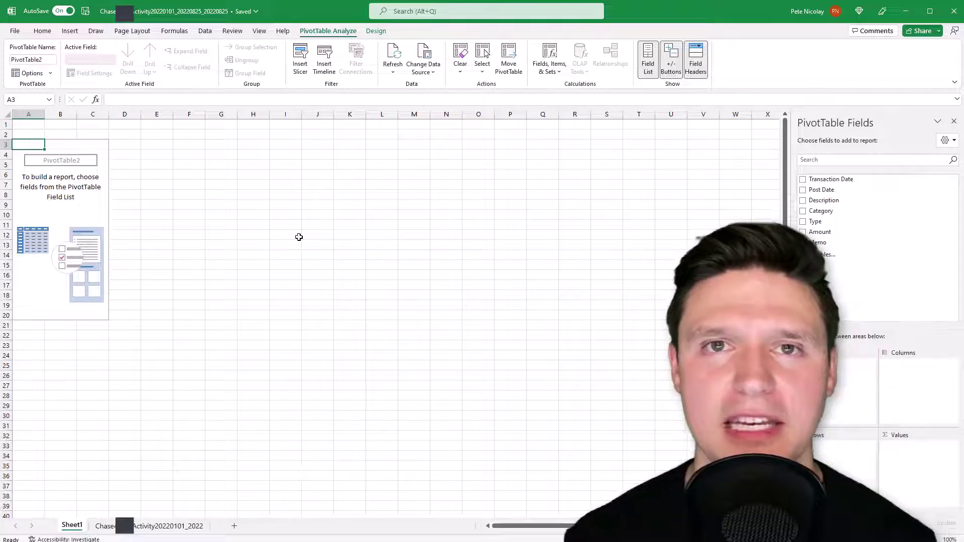
# Add the Post Date field to the PivotTable's rows and highlight the January and February dates.
pyautogui.moveTo(841, 190); pyautogui.dragTo(857, 260)
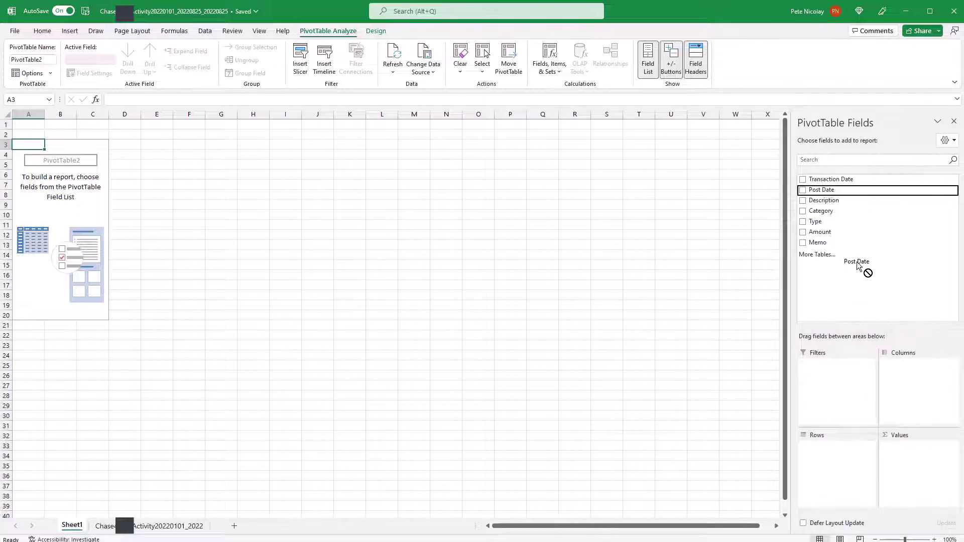
pyautogui.moveTo(848, 452); pyautogui.dragTo(841, 454)
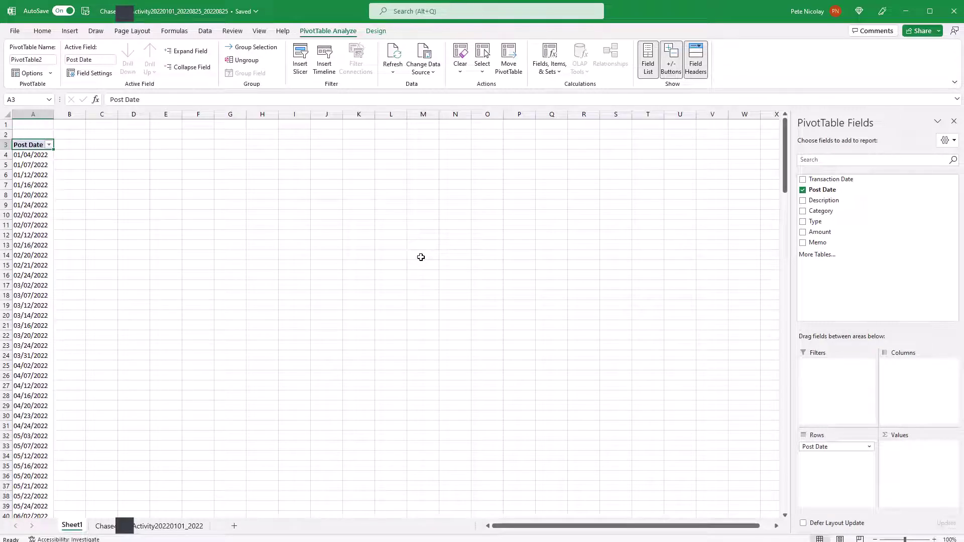
pyautogui.click(33, 159)
pyautogui.moveTo(33, 158); pyautogui.dragTo(36, 276)
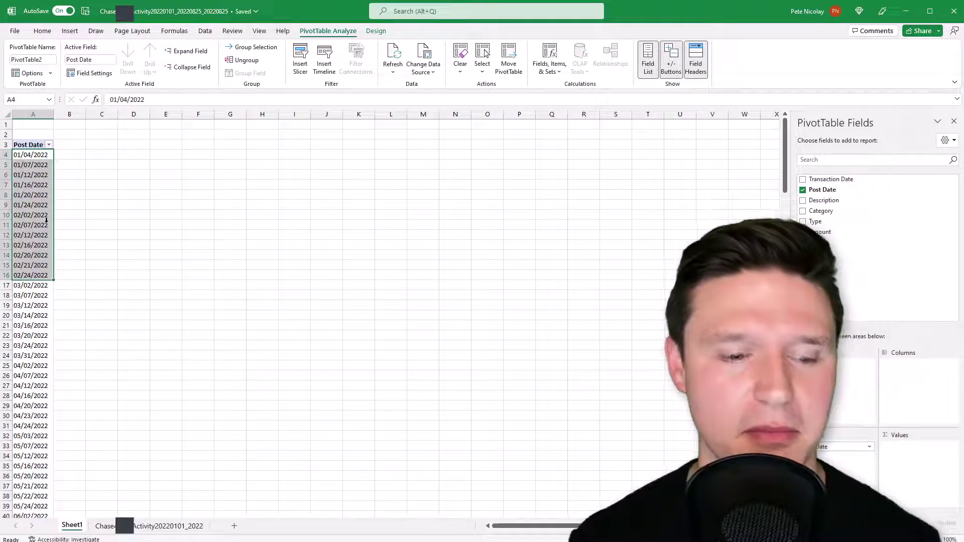
# On the transaction sheet, add a table column after Memo, name it Date_Value and fit its width to the header.
pyautogui.hotkey('ctrl', 'pagedown')
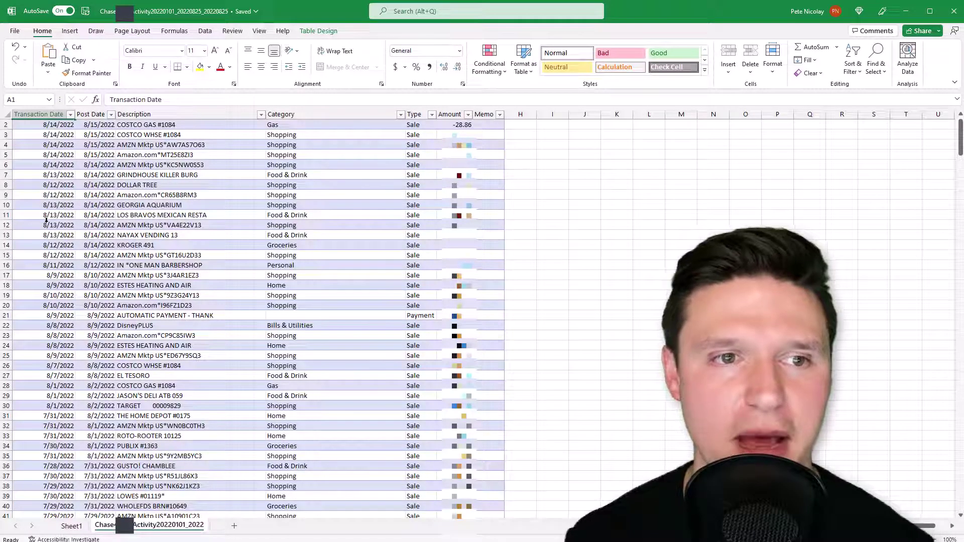
pyautogui.scroll(1, 47, 220)
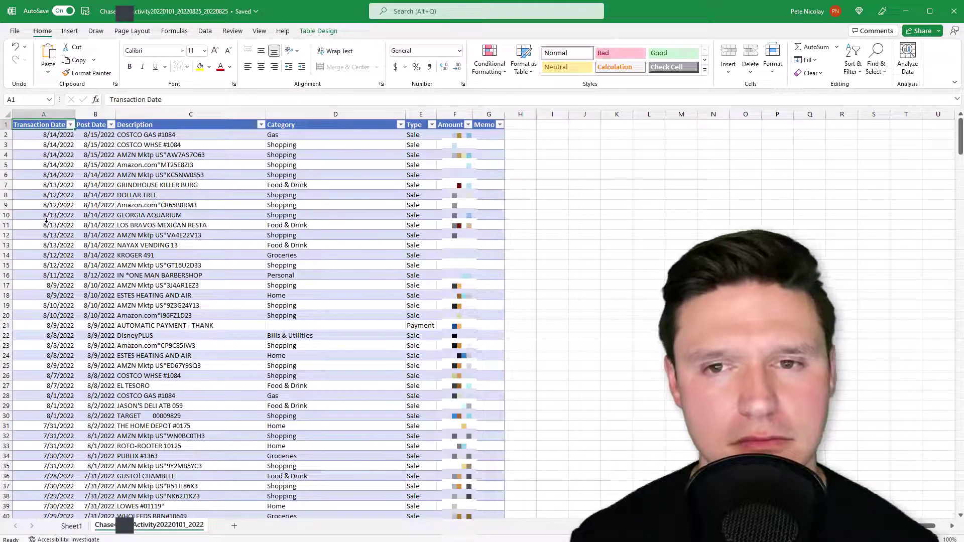
pyautogui.rightClick(488, 135)
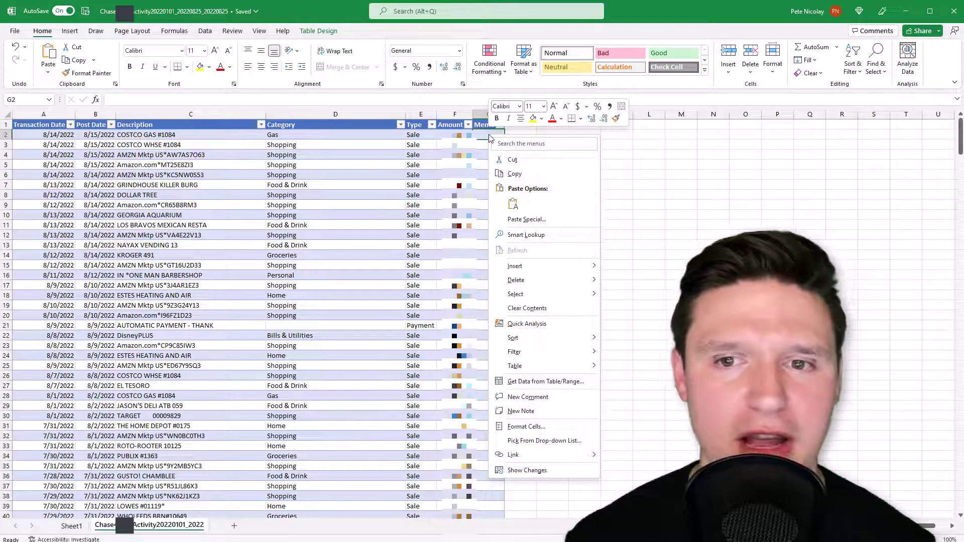
pyautogui.moveTo(537, 271)
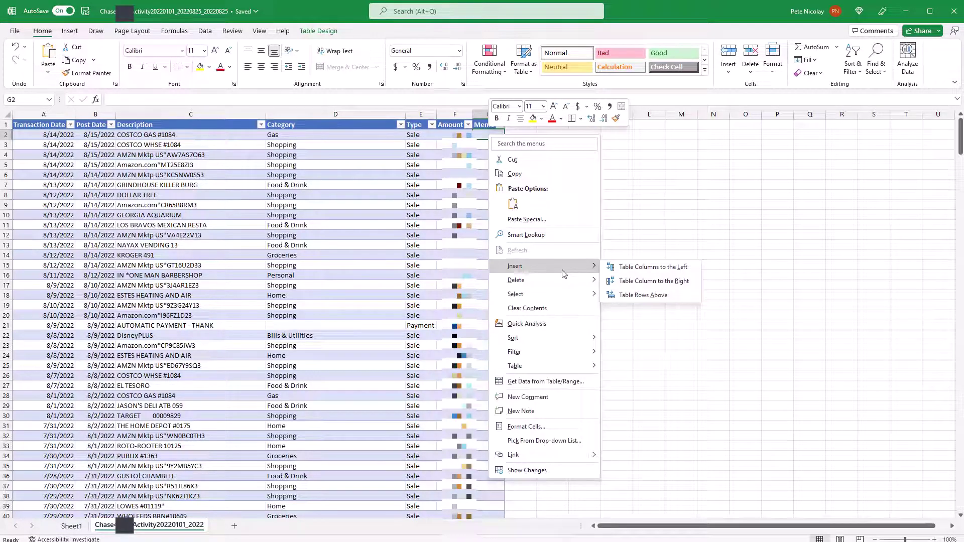
pyautogui.click(640, 283)
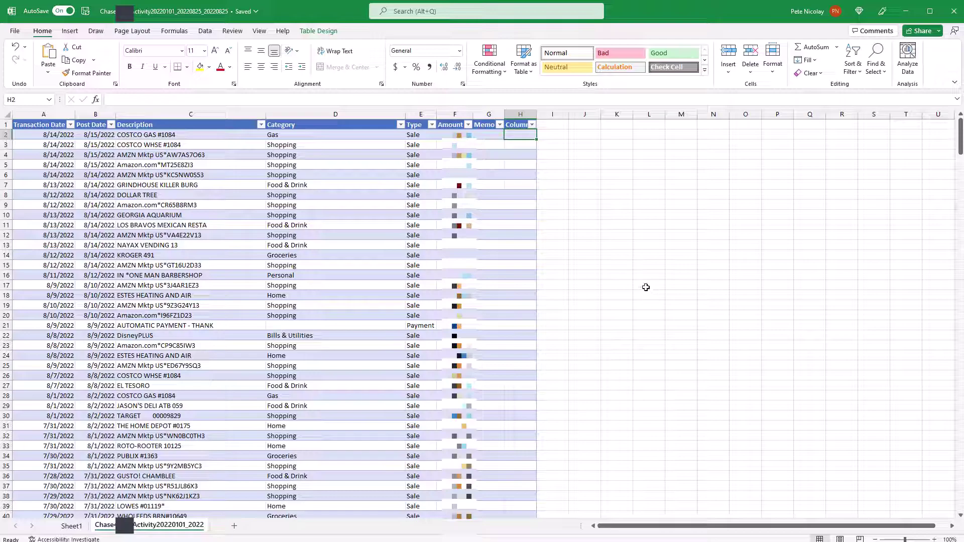
pyautogui.press('Up')
pyautogui.write('D')
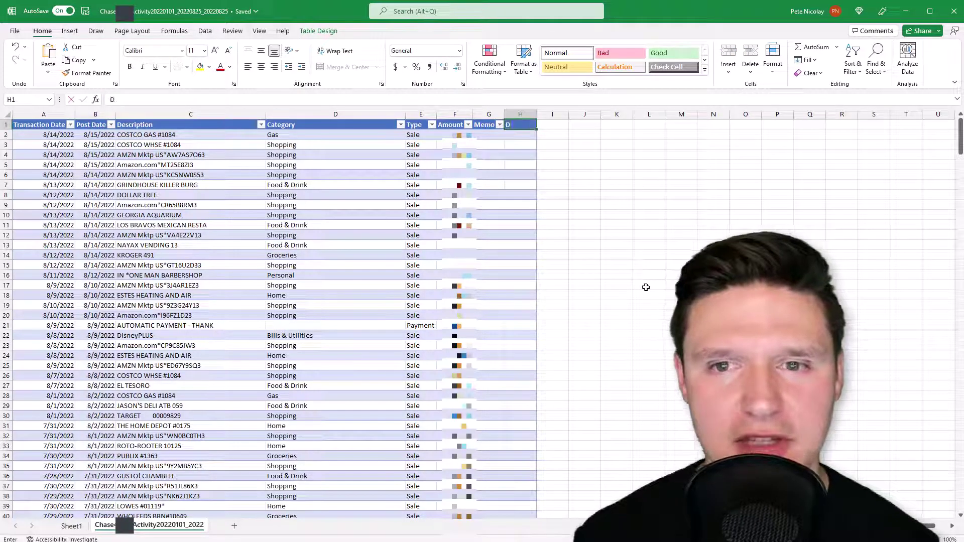
pyautogui.write('ate_Value')
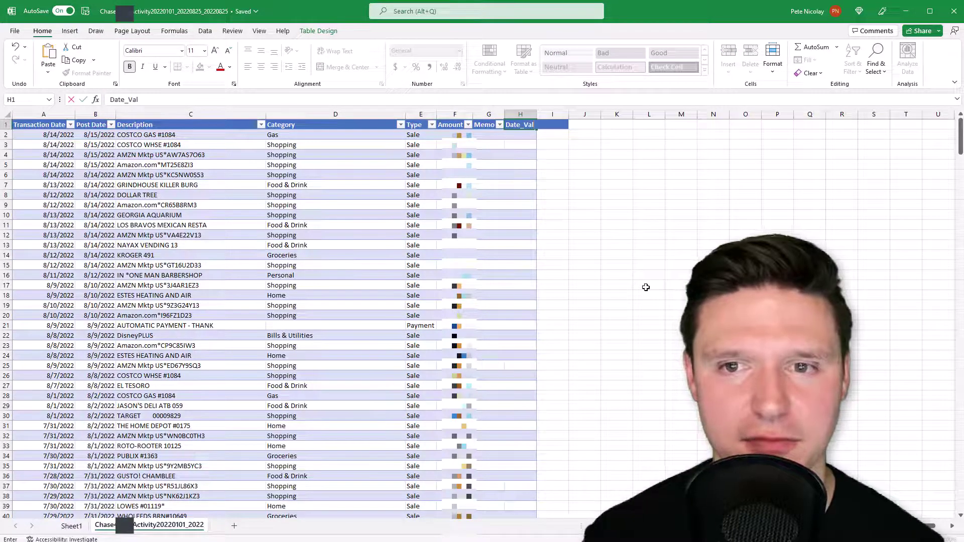
pyautogui.hotkey('ctrl', 'Return')
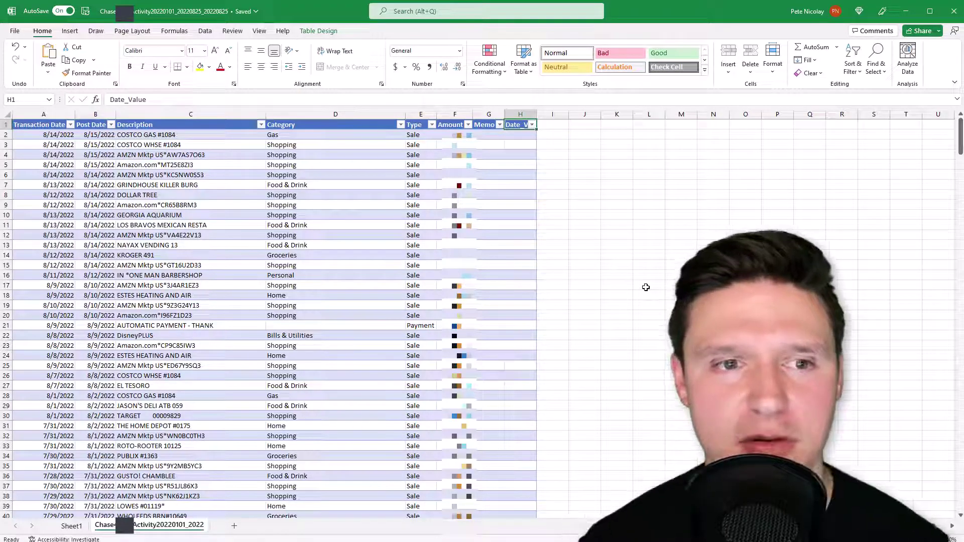
pyautogui.doubleClick(537, 114)
# Fill the Date_Value column with the formula =DATEVALUE([@[Post Date]]).
pyautogui.click(533, 135)
pyautogui.write('=dae')
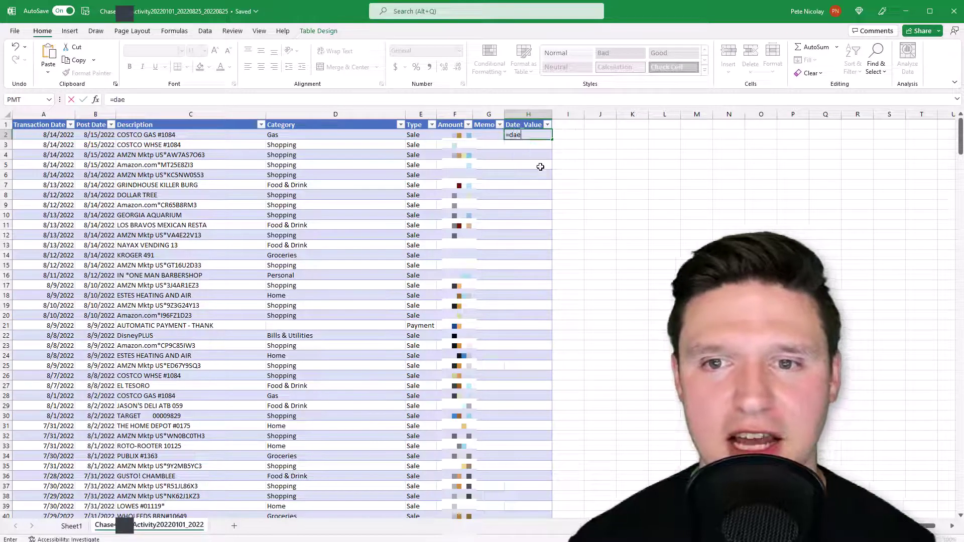
pyautogui.press('BackSpace')
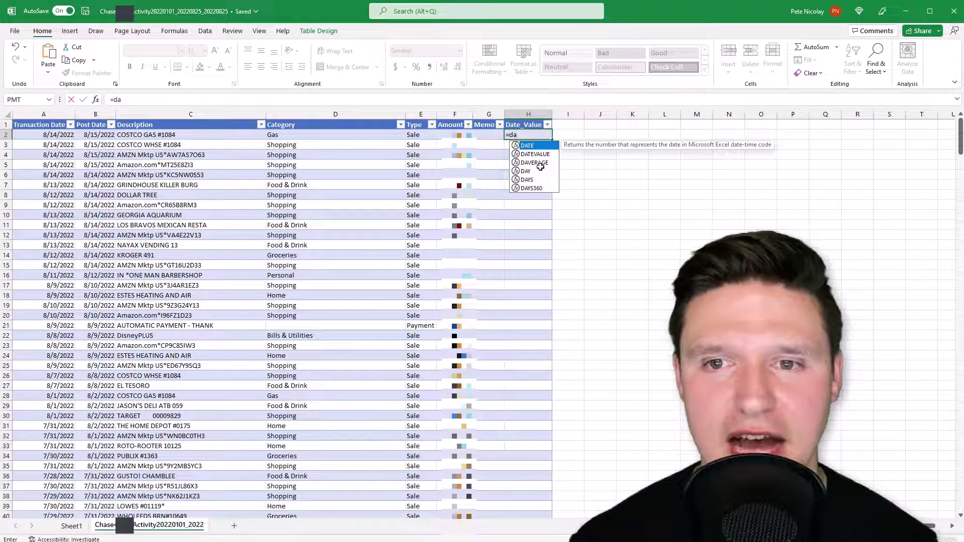
pyautogui.press('Down')
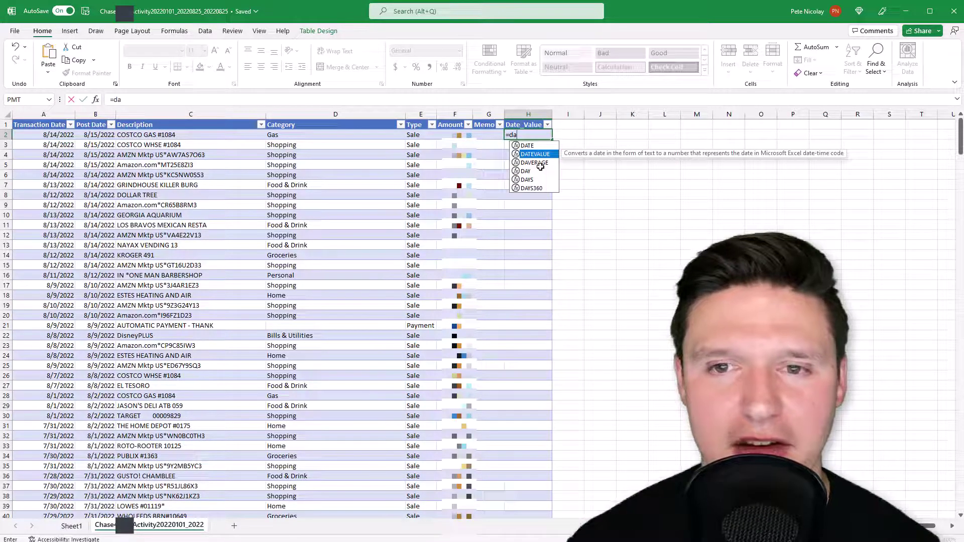
pyautogui.press('Tab')
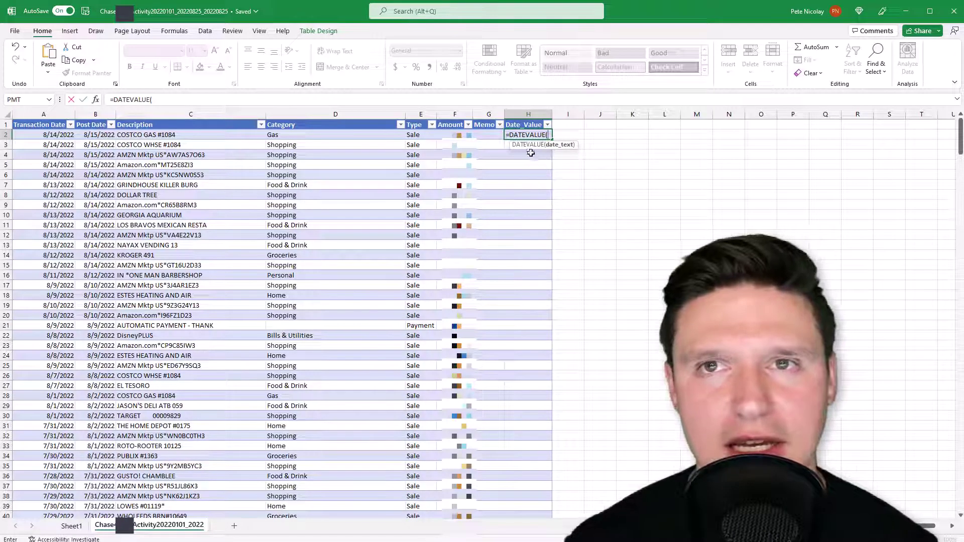
pyautogui.click(96, 136)
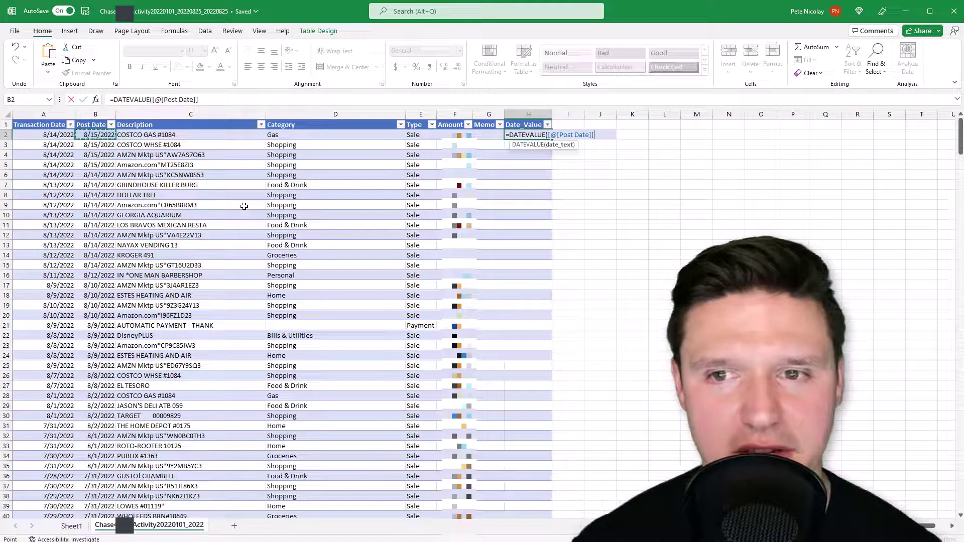
pyautogui.write(')')
pyautogui.press('Return')
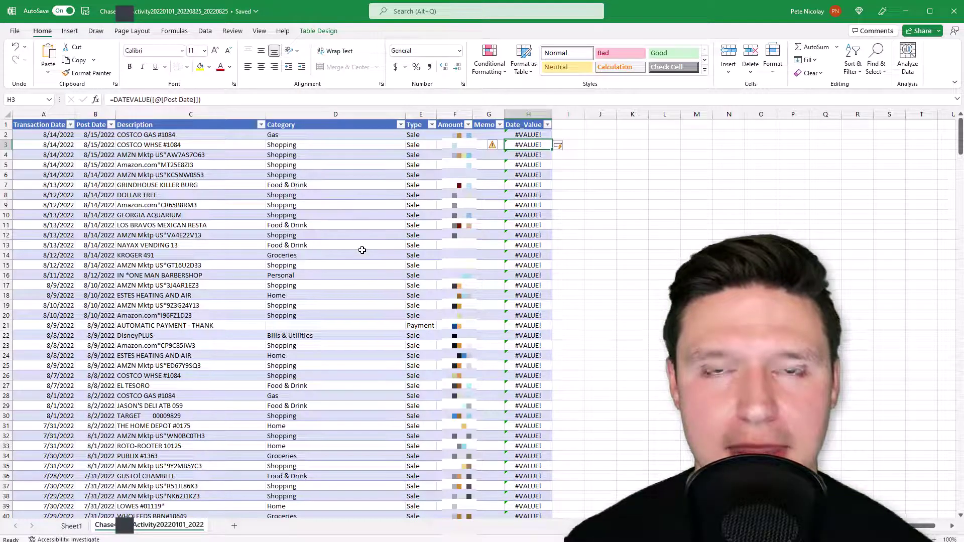
# Examine the Date_Value results down the table to compare the rows from the two card exports.
pyautogui.scroll(-20, 375, 240)
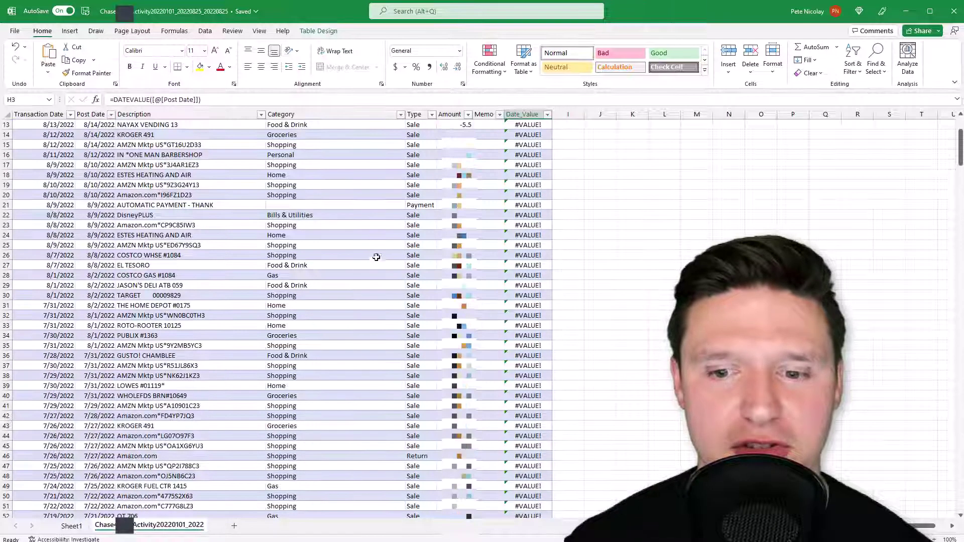
pyautogui.scroll(-20, 395, 295)
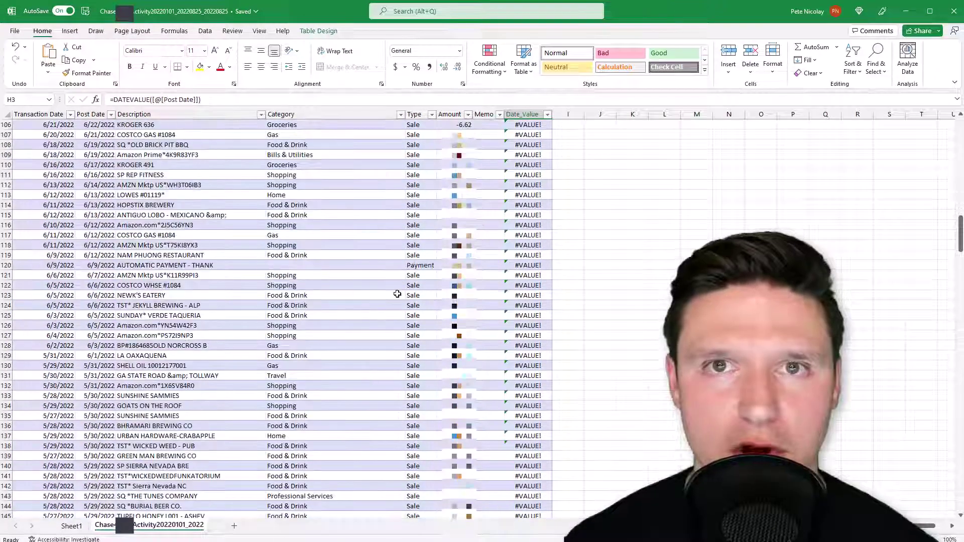
pyautogui.scroll(-7, 388, 296)
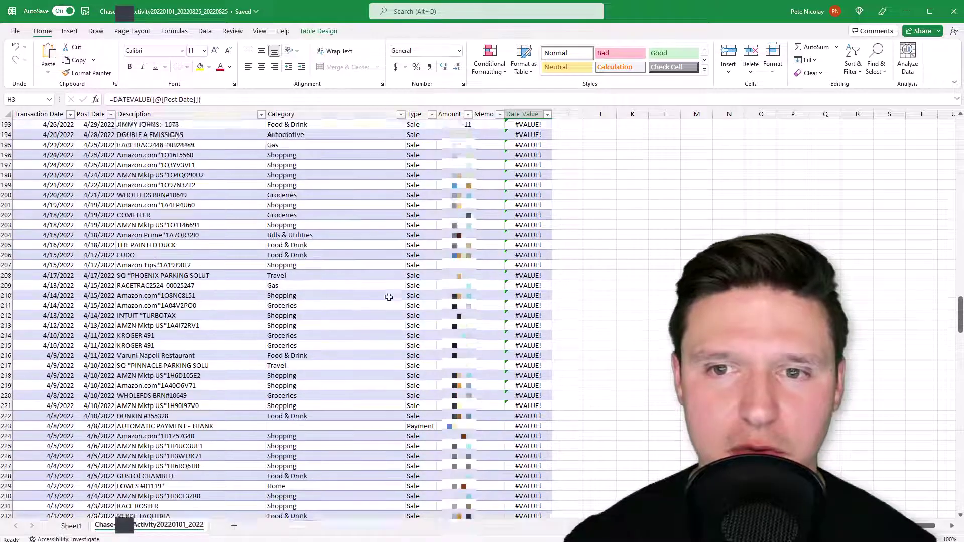
pyautogui.scroll(14, 389, 291)
pyautogui.scroll(-5, 389, 285)
pyautogui.scroll(-20, 389, 284)
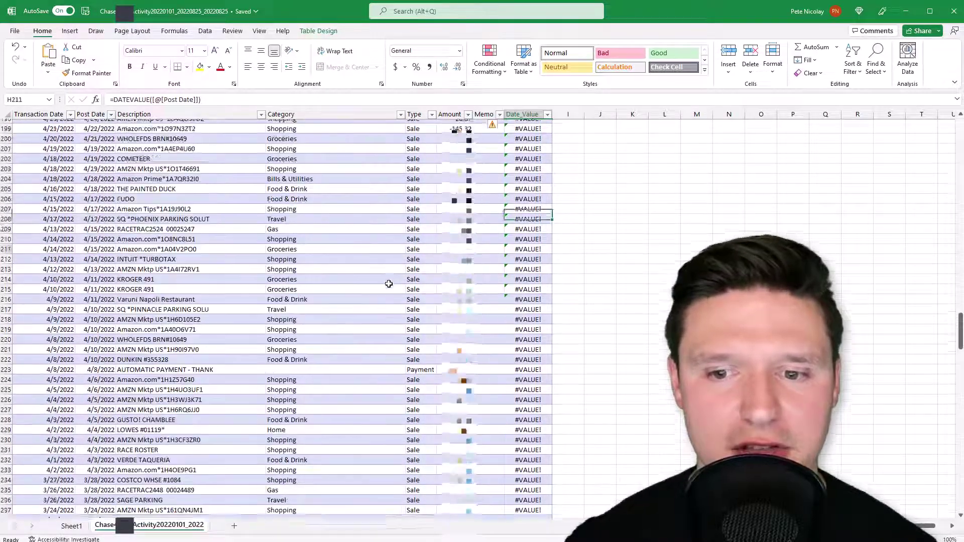
pyautogui.scroll(-20, 389, 284)
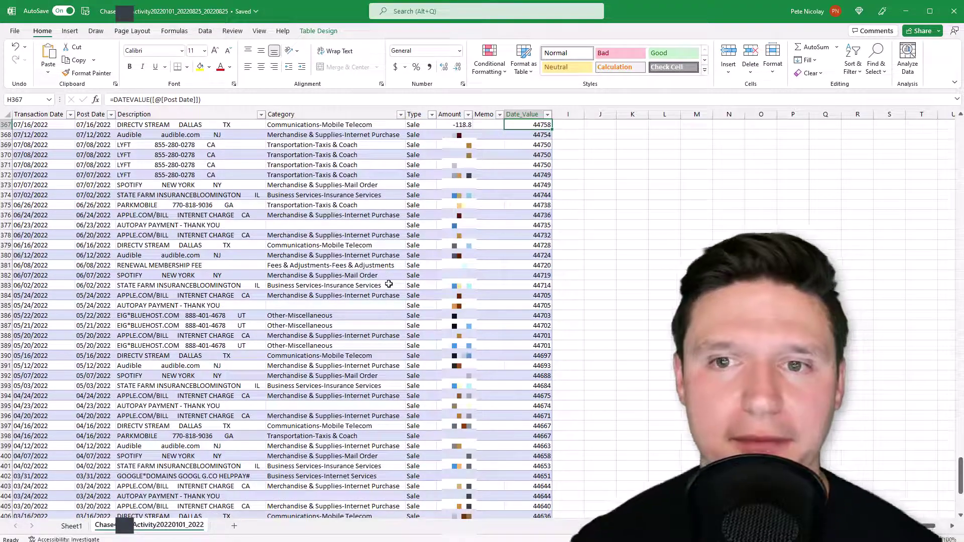
# Change the Date_Value column's formula to =IFERROR(DATEVALUE([@[Post Date]]),[@[Post Date]]).
pyautogui.hotkey('ctrl', 'Up')
pyautogui.press('Down')
pyautogui.press('F2')
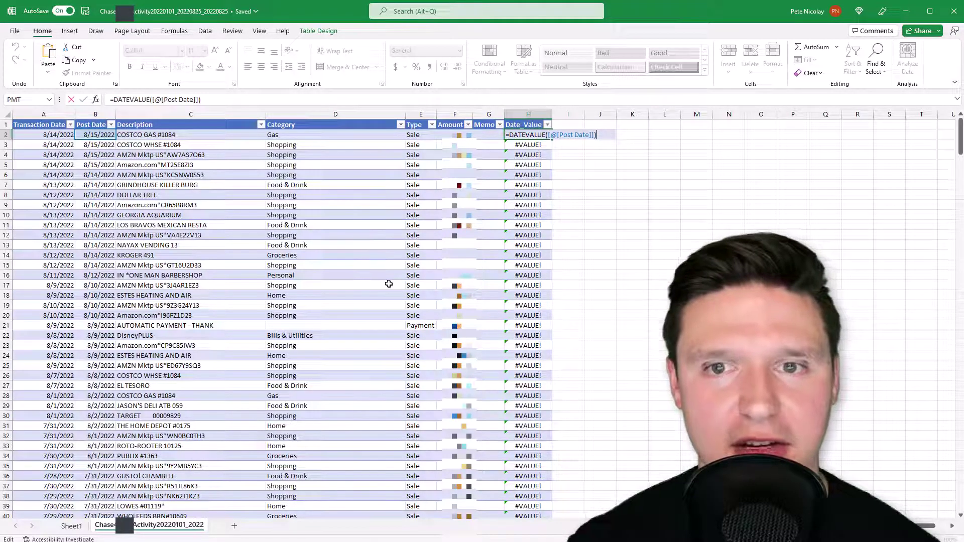
pyautogui.hotkey('ctrl', 'Return')
pyautogui.press('F2')
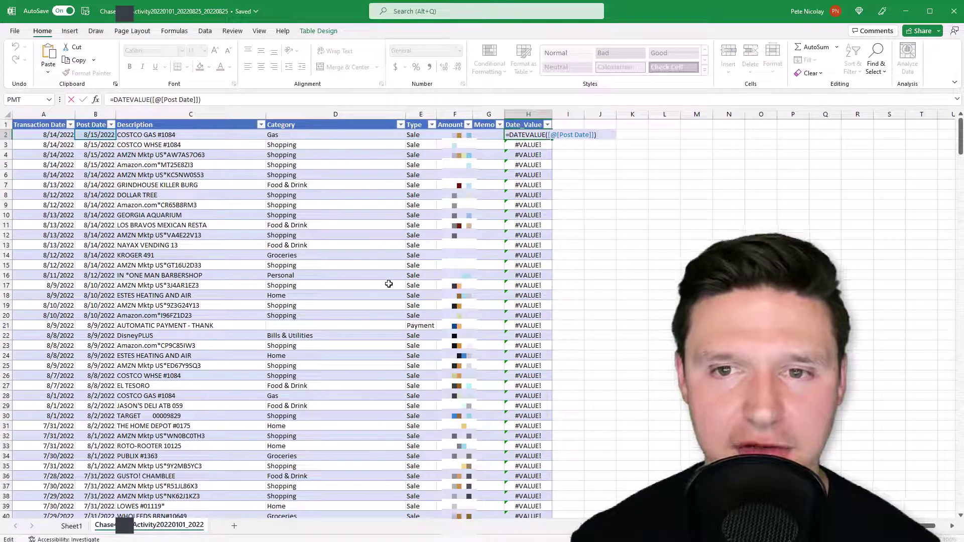
pyautogui.press('Home')
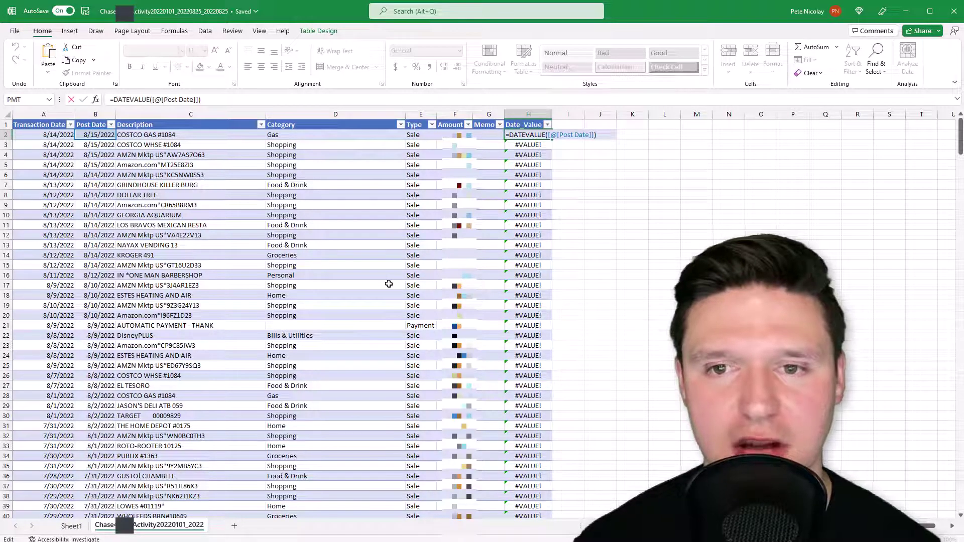
pyautogui.press('Right')
pyautogui.write('if')
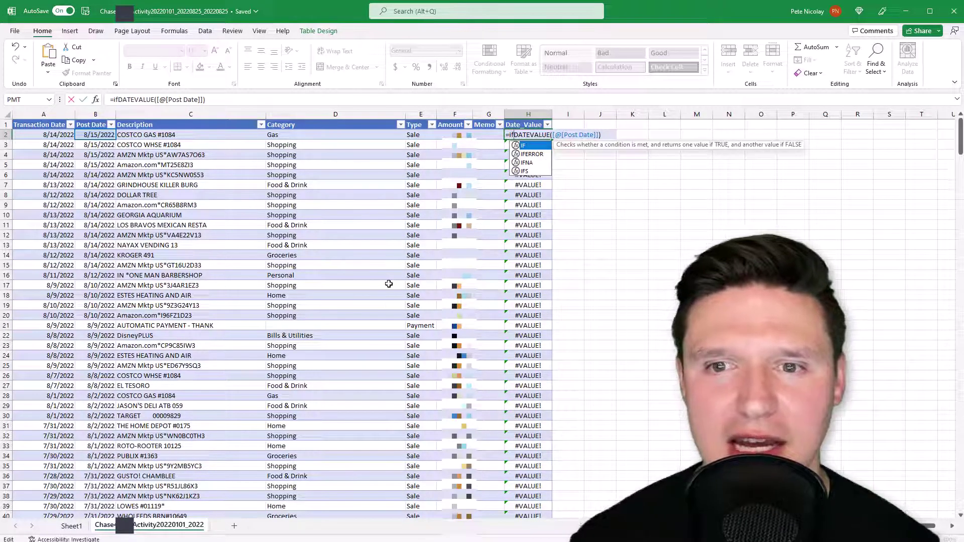
pyautogui.press('Down')
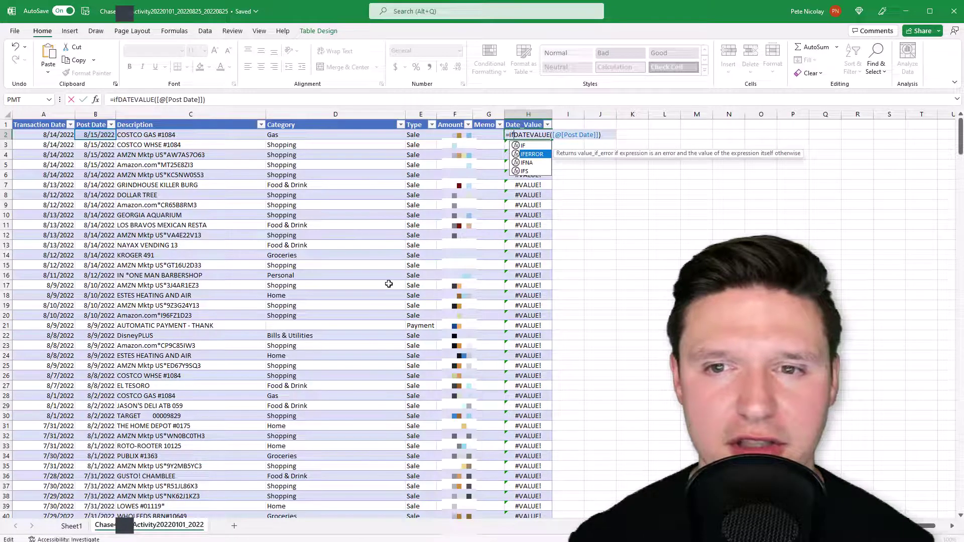
pyautogui.press('Tab')
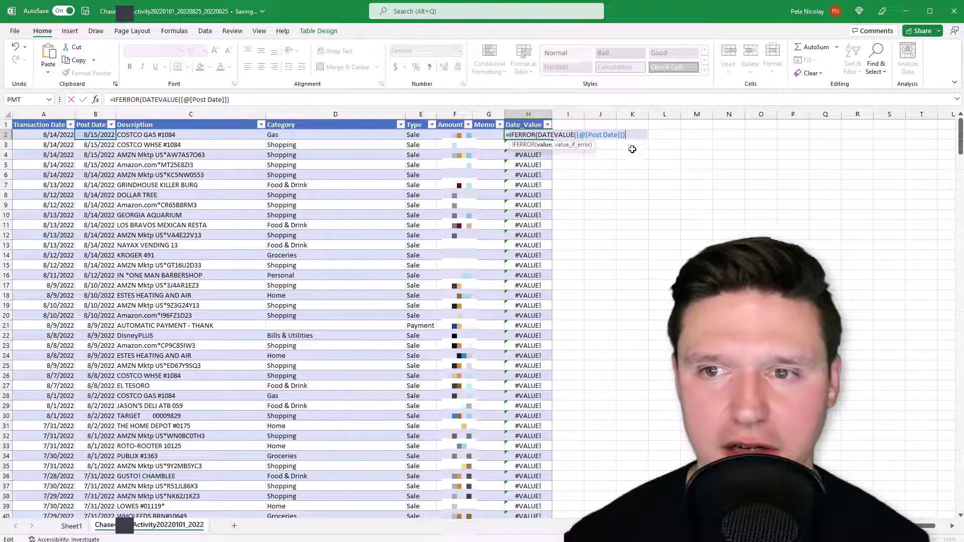
pyautogui.write(',')
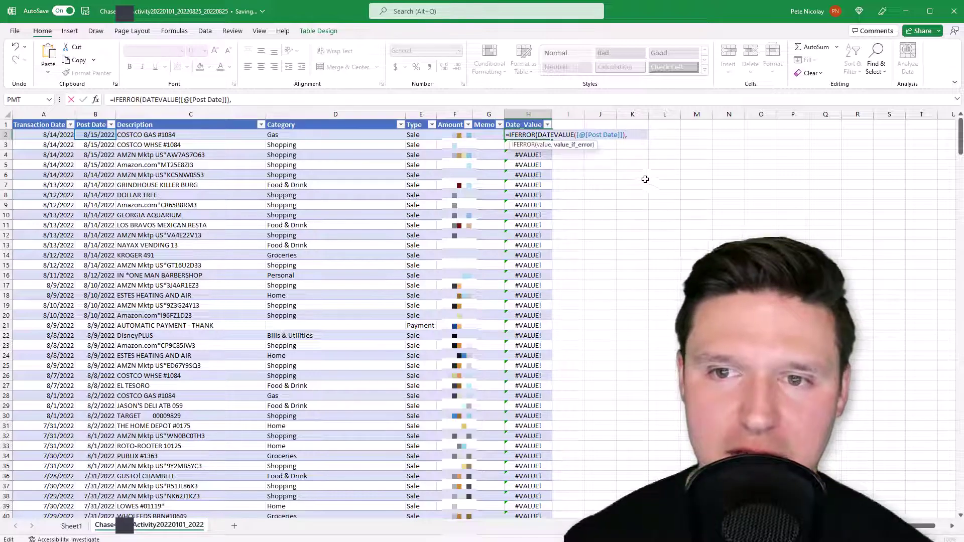
pyautogui.click(93, 135)
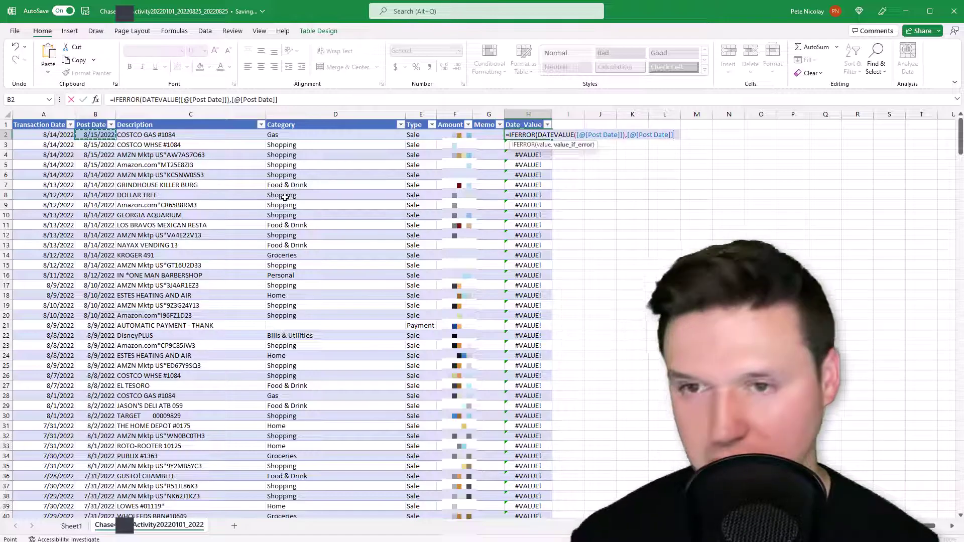
pyautogui.write(')')
pyautogui.press('Return')
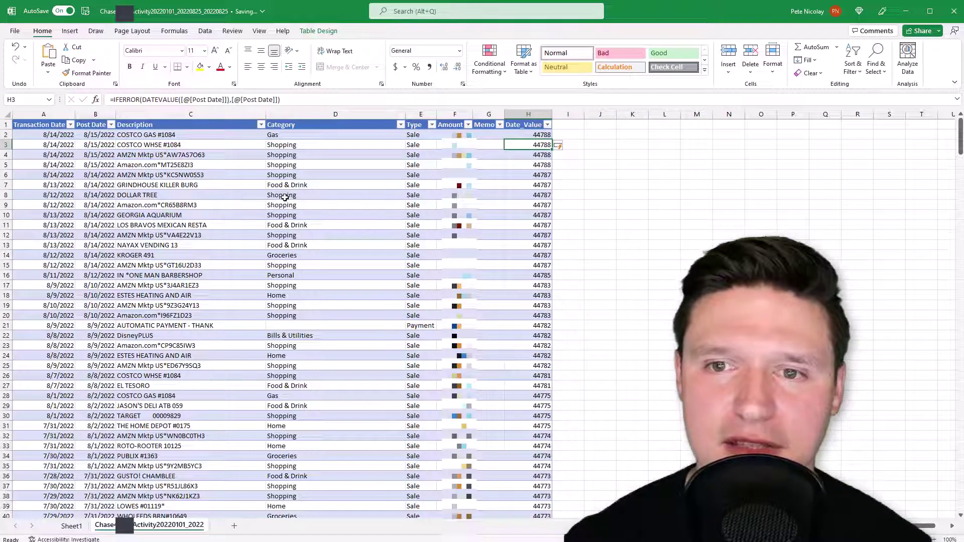
# Check the Date_Value column for remaining errors through to the table's last row.
pyautogui.press('pagedown')
pyautogui.press('pagedown')
pyautogui.press('pagedown')
pyautogui.press('pagedown')
pyautogui.press('pagedown')
pyautogui.press('pagedown')
pyautogui.press('pagedown')
pyautogui.press('pagedown')
pyautogui.press('pagedown')
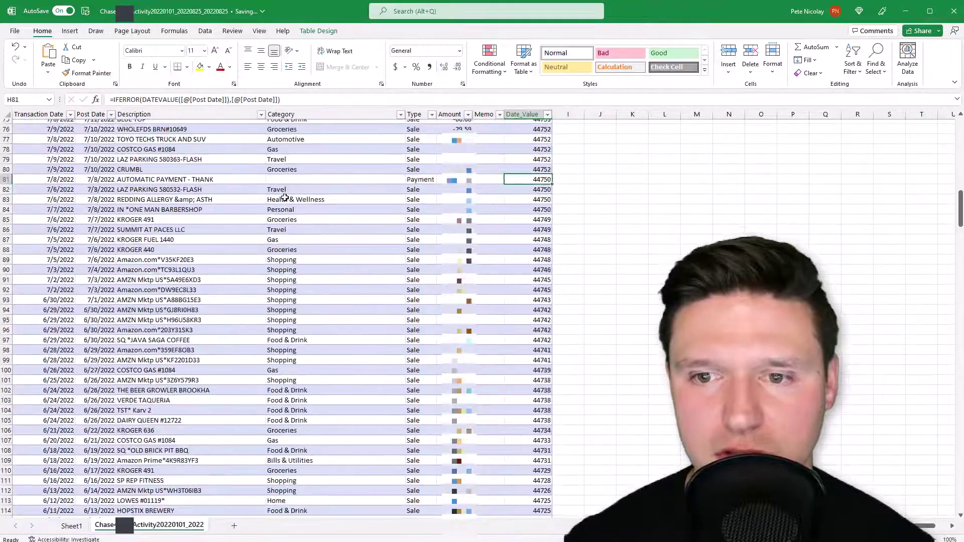
pyautogui.press('pagedown')
pyautogui.press('pagedown')
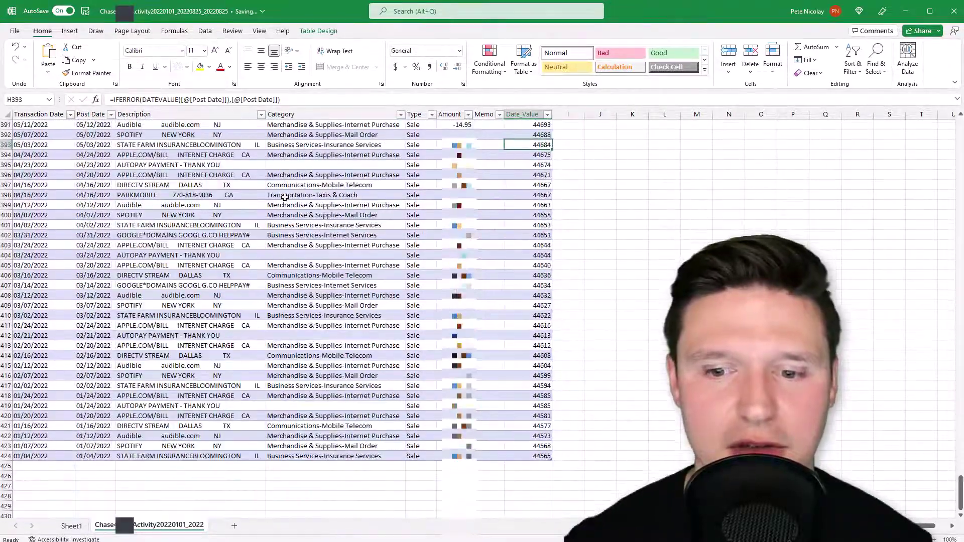
pyautogui.press('pageup')
pyautogui.press('pageup')
pyautogui.press('pageup')
pyautogui.press('pageup')
pyautogui.press('pageup')
pyautogui.press('pageup')
pyautogui.press('pageup')
pyautogui.press('pageup')
pyautogui.press('pageup')
pyautogui.press('pageup')
pyautogui.press('pageup')
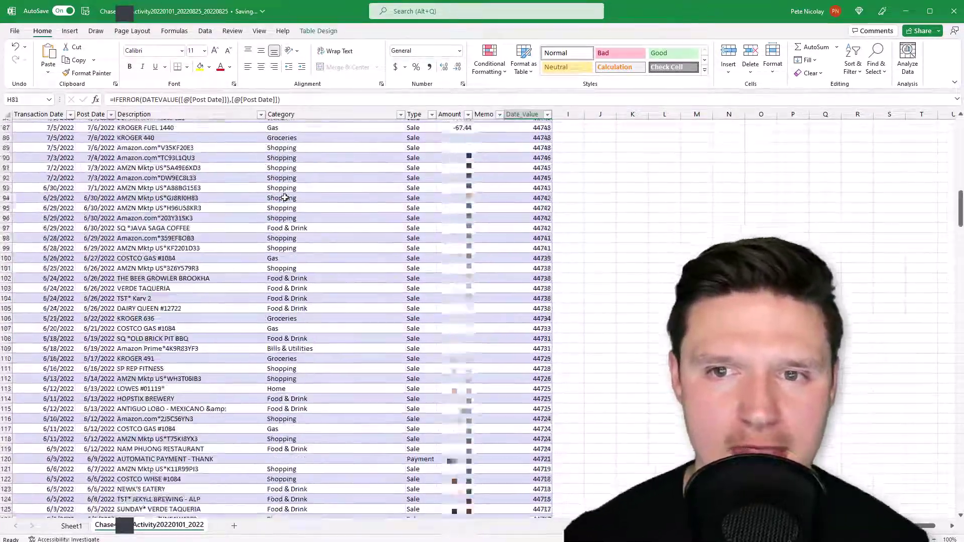
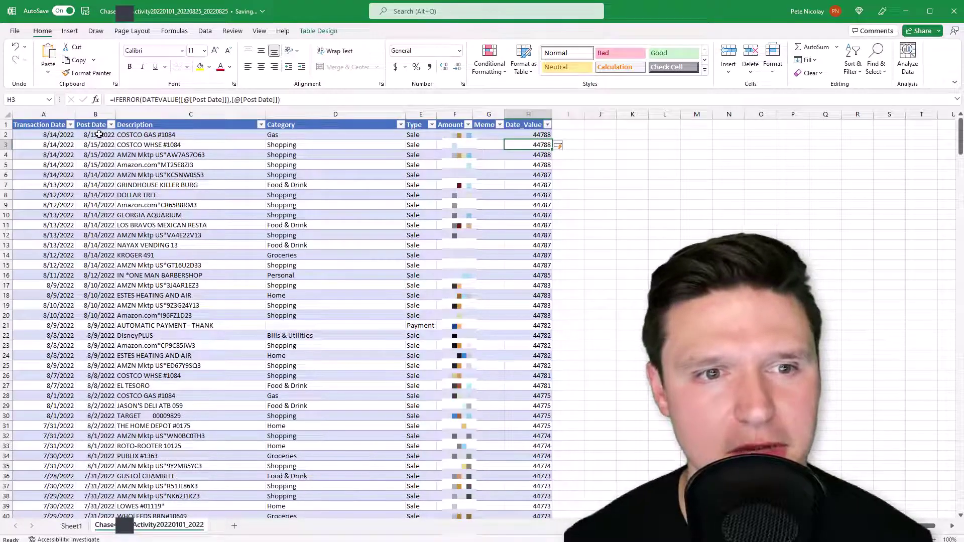
# Copy the date format of the first Post Date cell onto the whole Date_Value column, pasting formats only.
pyautogui.click(97, 135)
pyautogui.hotkey('ctrl', 'c')
pyautogui.click(542, 135)
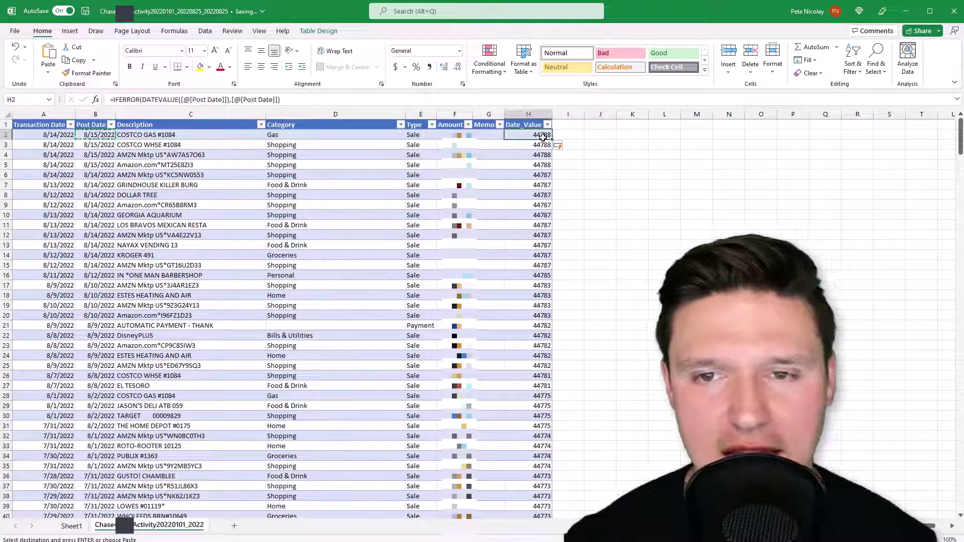
pyautogui.rightClick(543, 137)
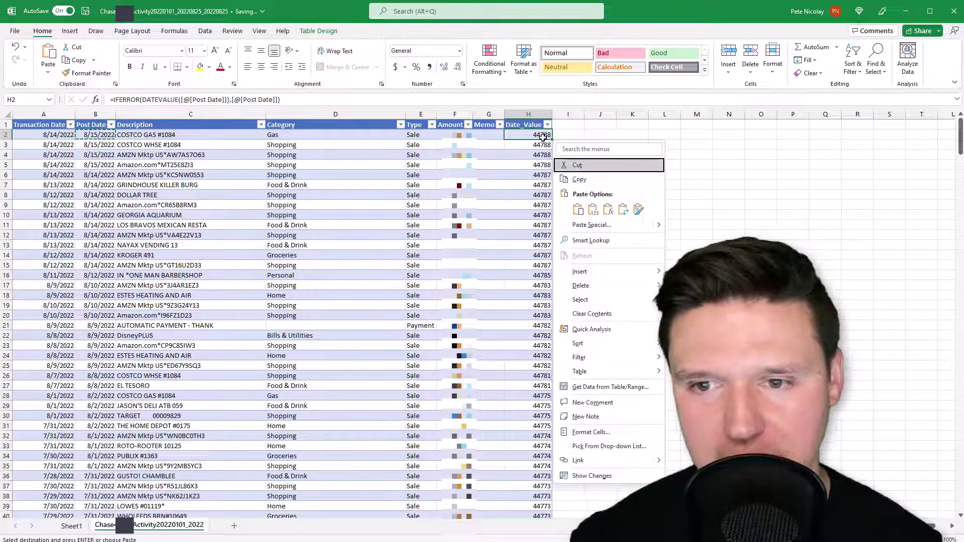
pyautogui.press('s')
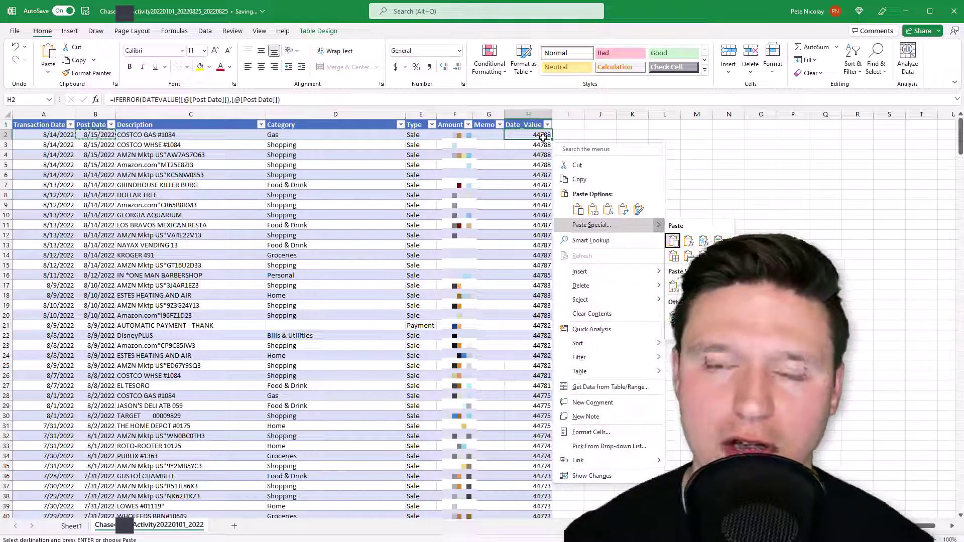
pyautogui.press('Escape')
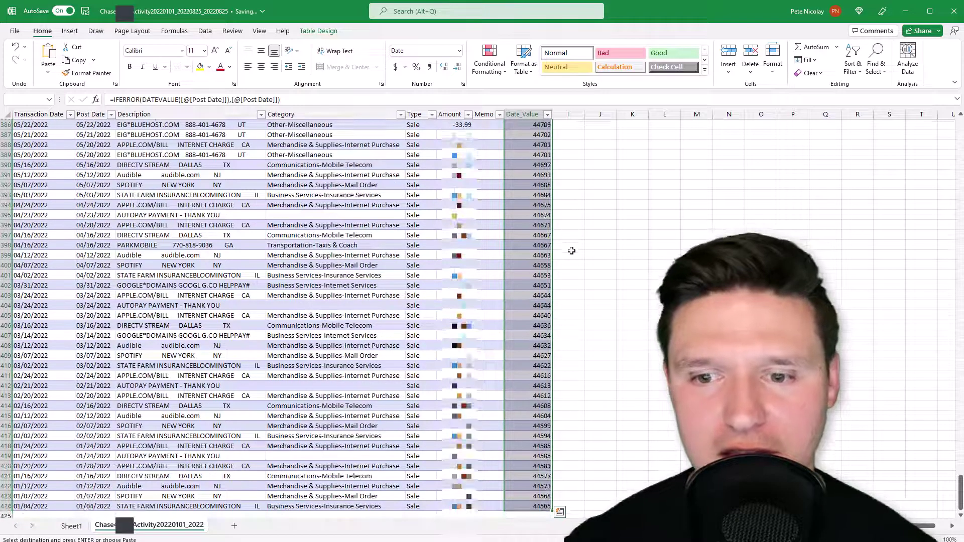
pyautogui.rightClick(556, 131)
pyautogui.press('s')
pyautogui.press('Return')
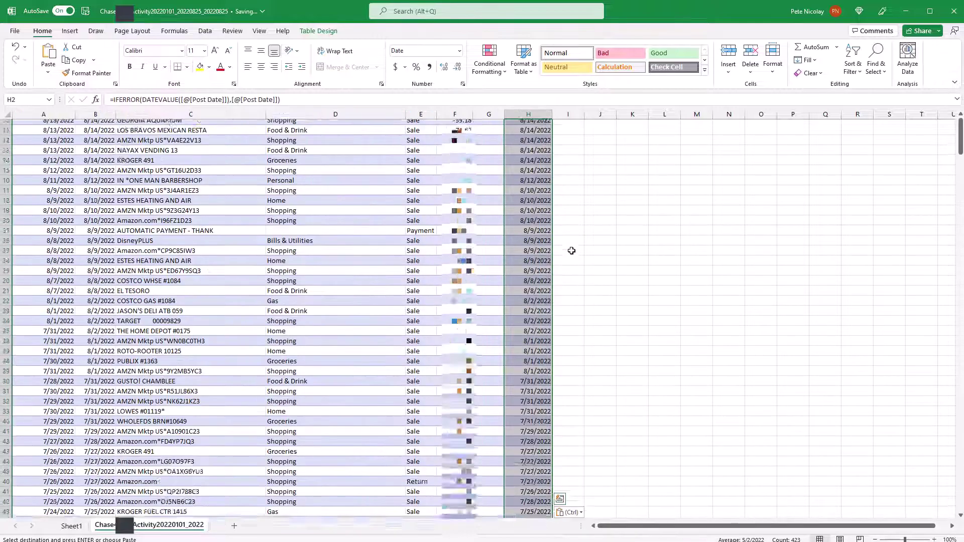
pyautogui.hotkey('ctrl', 'Up')
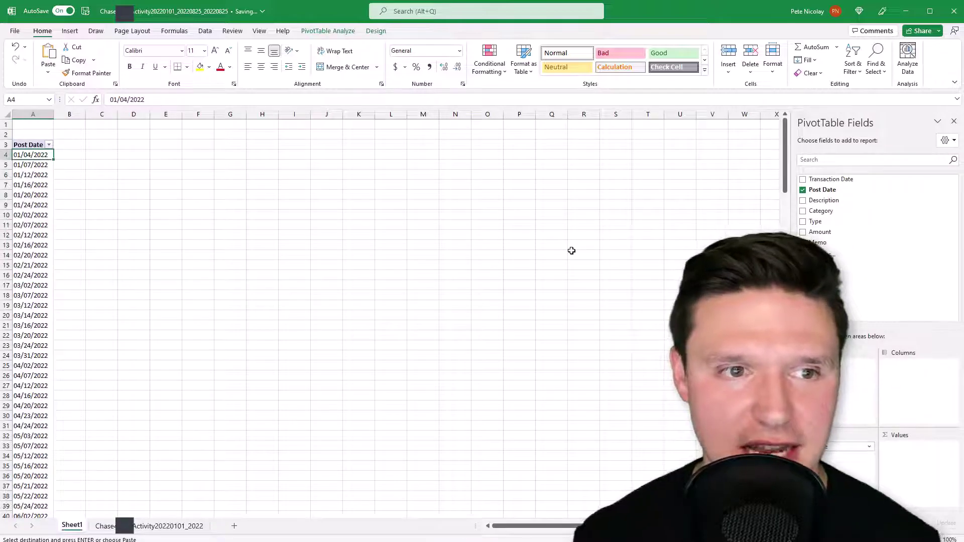
# Refresh the PivotTable on Sheet1 and replace Post Date with Date_Value in its rows.
pyautogui.hotkey('shift', 'F10')
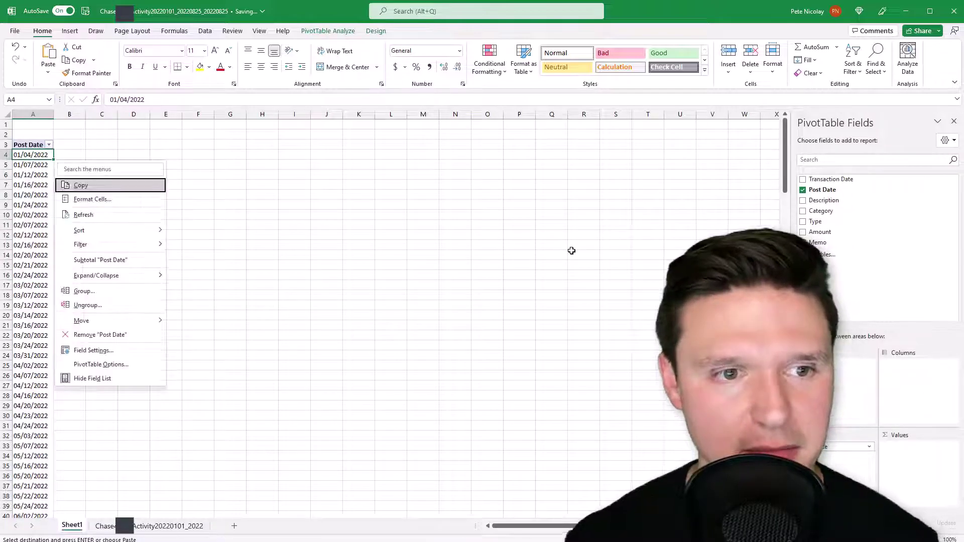
pyautogui.press('Escape')
pyautogui.press('Escape')
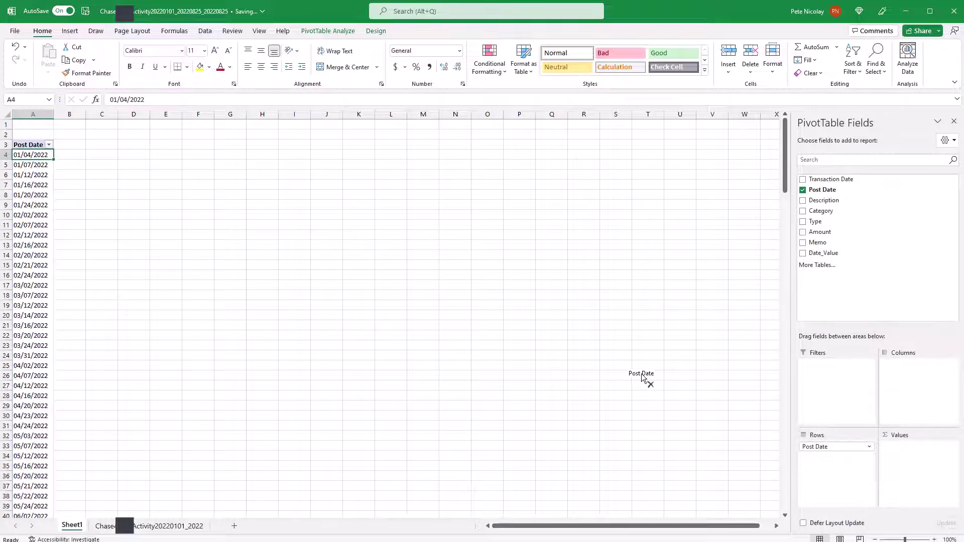
pyautogui.moveTo(643, 377); pyautogui.dragTo(645, 374)
pyautogui.moveTo(845, 254); pyautogui.dragTo(825, 466)
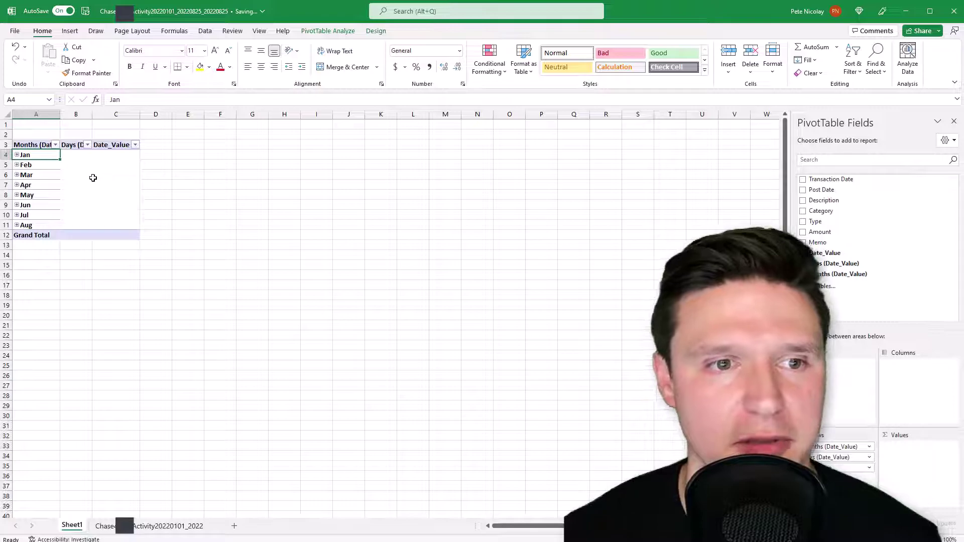
# Filter the PivotTable's Months (Date_Value) field to exclude Aug.
pyautogui.click(55, 145)
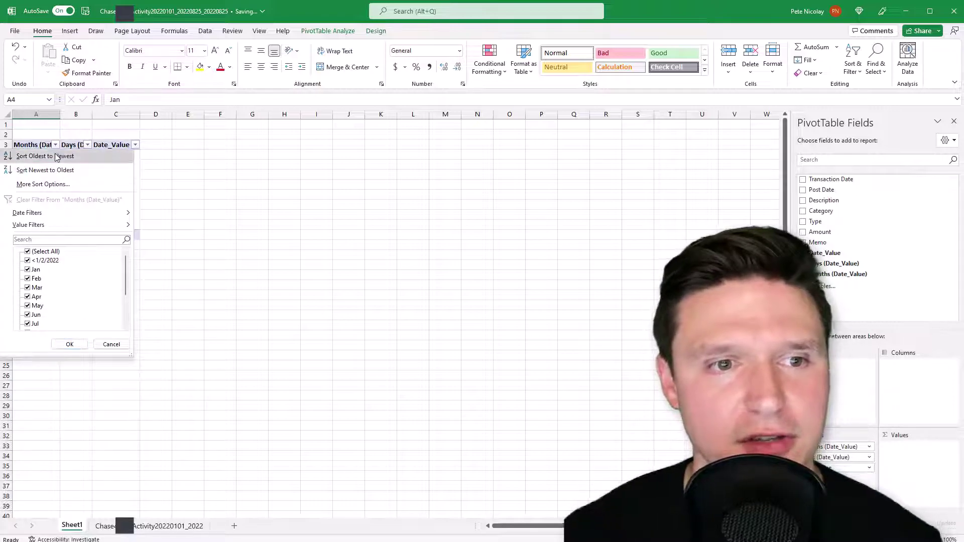
pyautogui.scroll(-1, 71, 267)
pyautogui.click(27, 306)
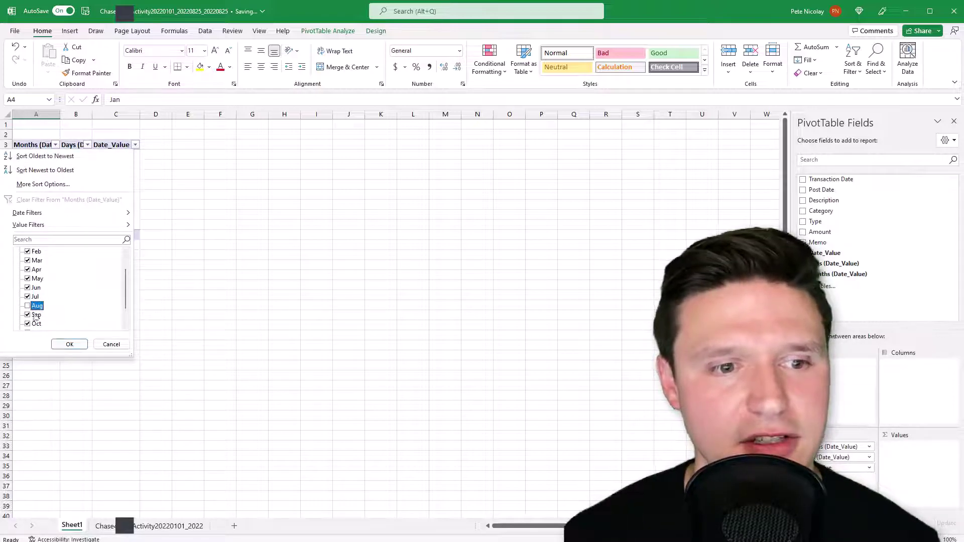
pyautogui.click(69, 345)
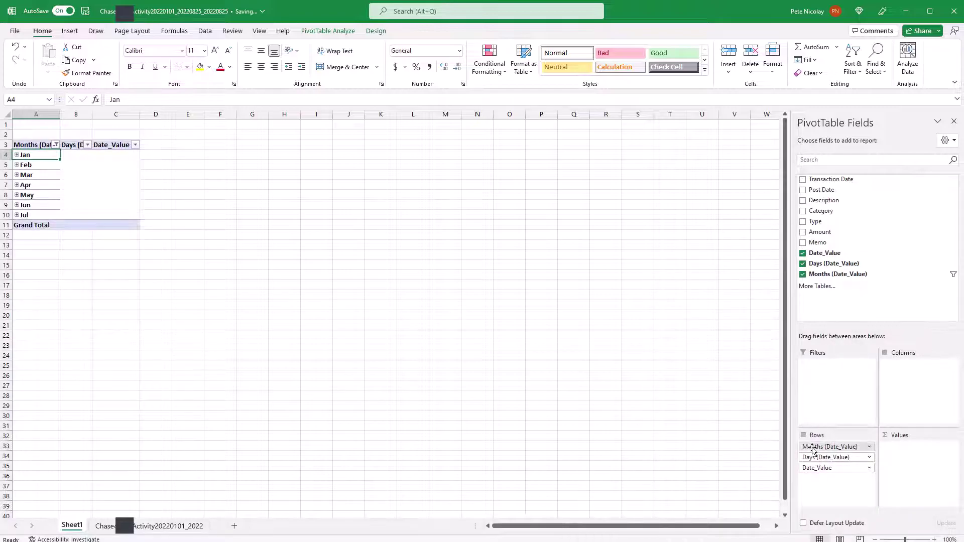
# Move Months (Date_Value) to the report filters and remove Days (Date_Value) and Date_Value from the rows.
pyautogui.moveTo(807, 383); pyautogui.dragTo(808, 384)
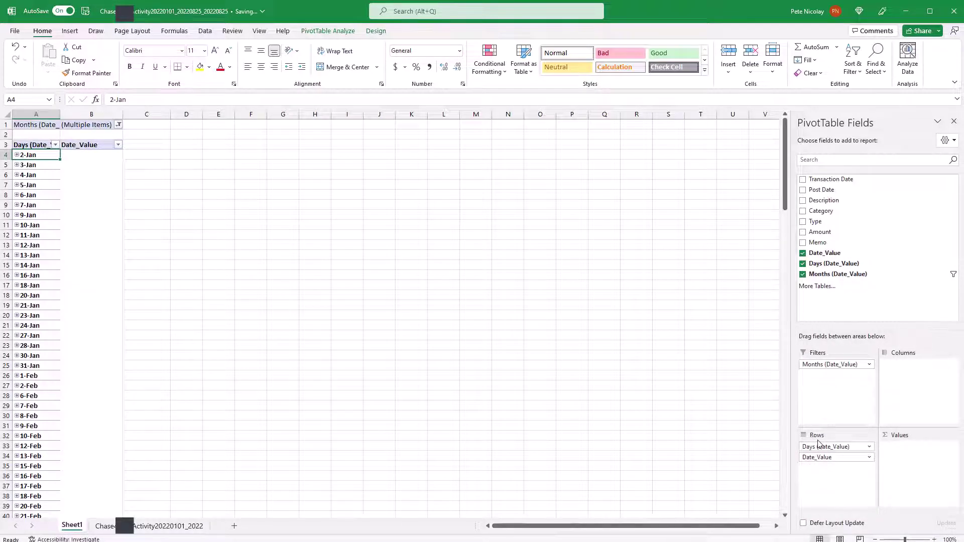
pyautogui.moveTo(820, 447); pyautogui.dragTo(715, 428)
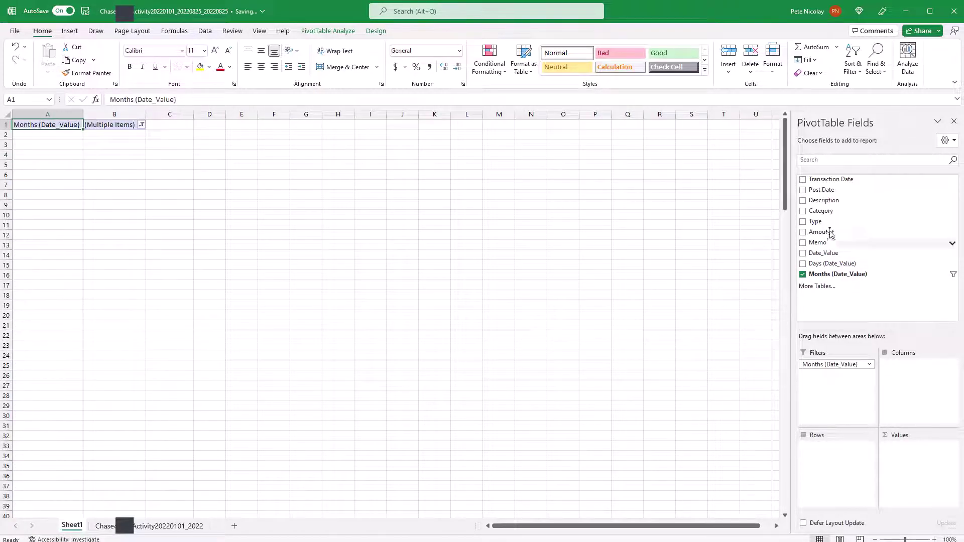
# Count transactions per Description in the PivotTable, using Description in rows and values, and sort the counts largest to smallest.
pyautogui.moveTo(831, 204); pyautogui.dragTo(857, 463)
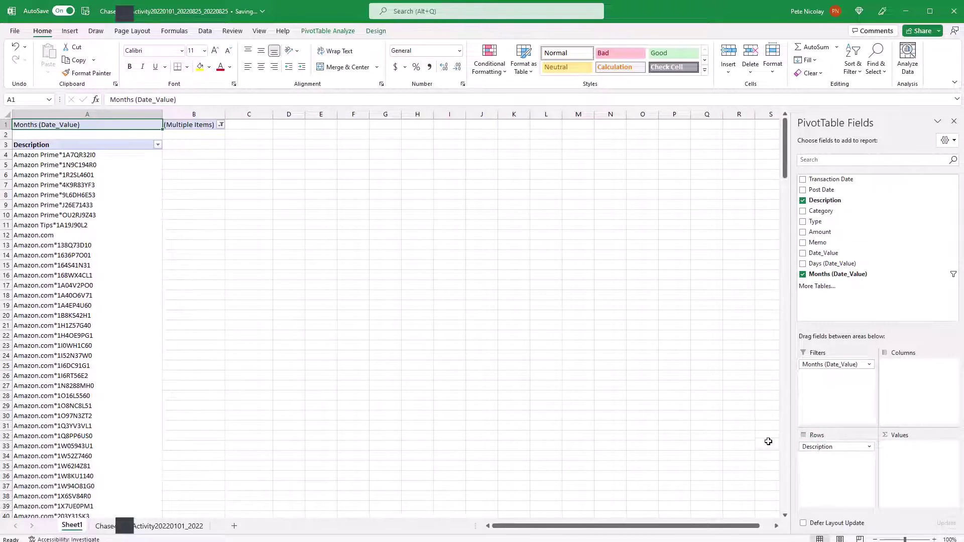
pyautogui.moveTo(829, 201); pyautogui.dragTo(914, 448)
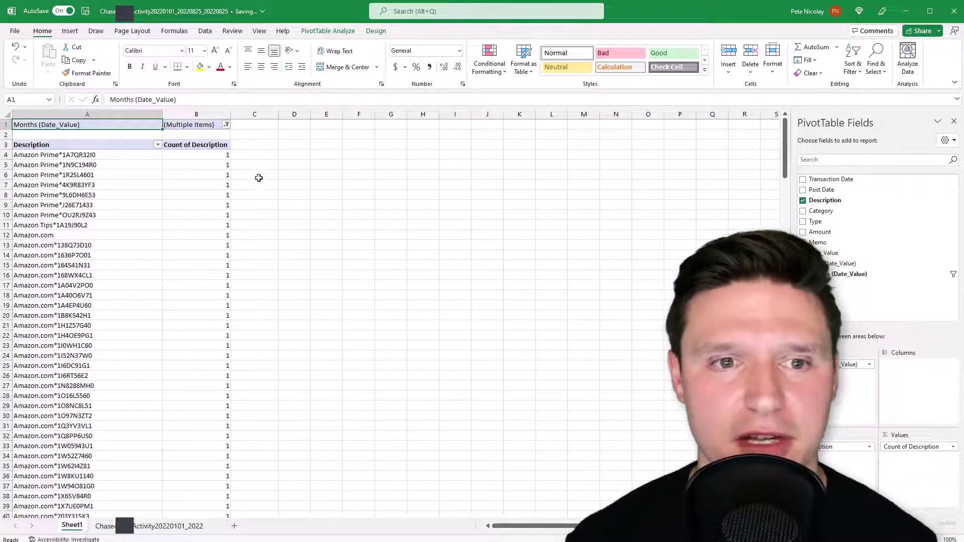
pyautogui.rightClick(217, 166)
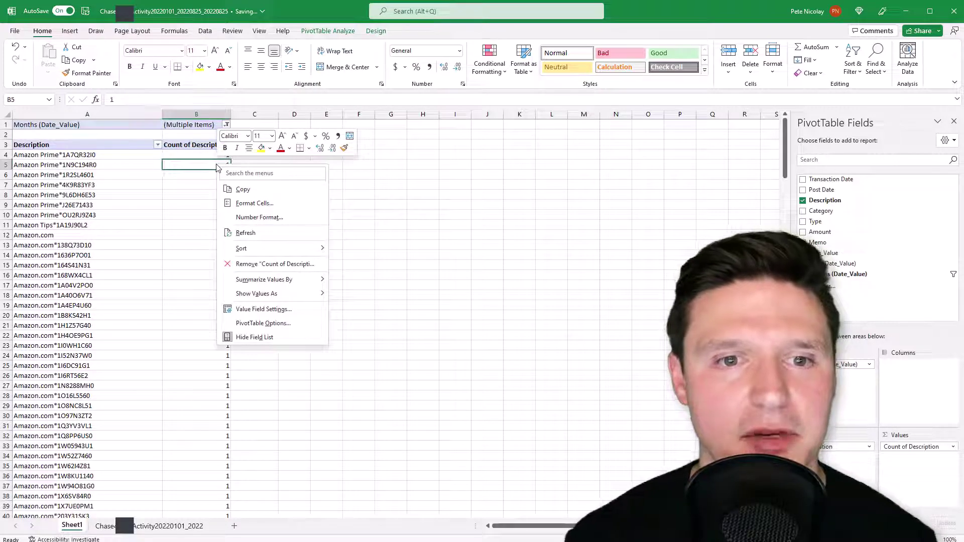
pyautogui.moveTo(263, 249)
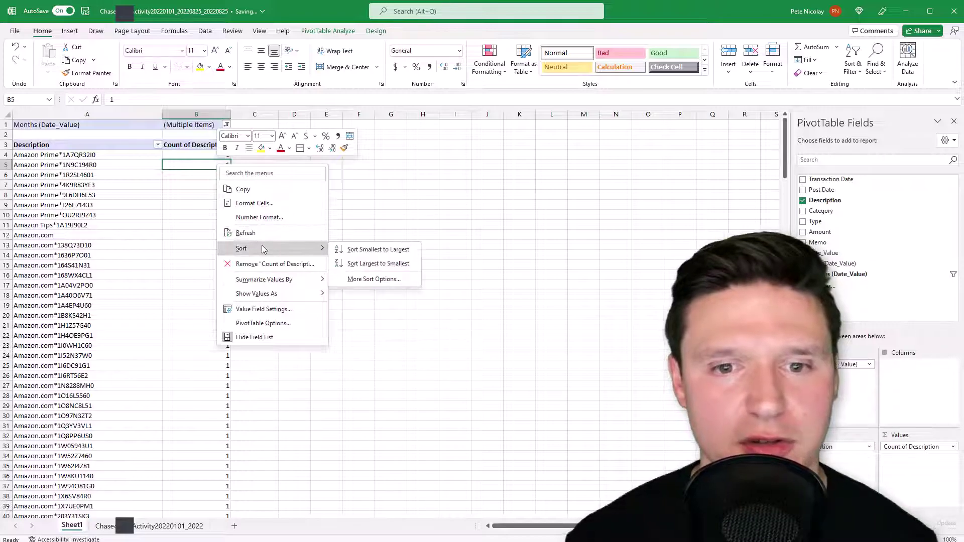
pyautogui.click(395, 266)
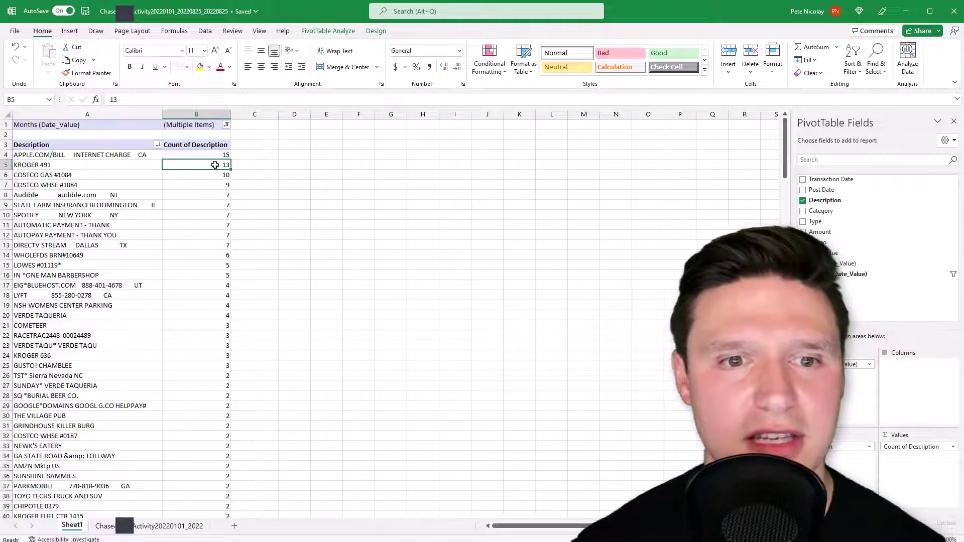
pyautogui.moveTo(216, 164); pyautogui.dragTo(218, 186)
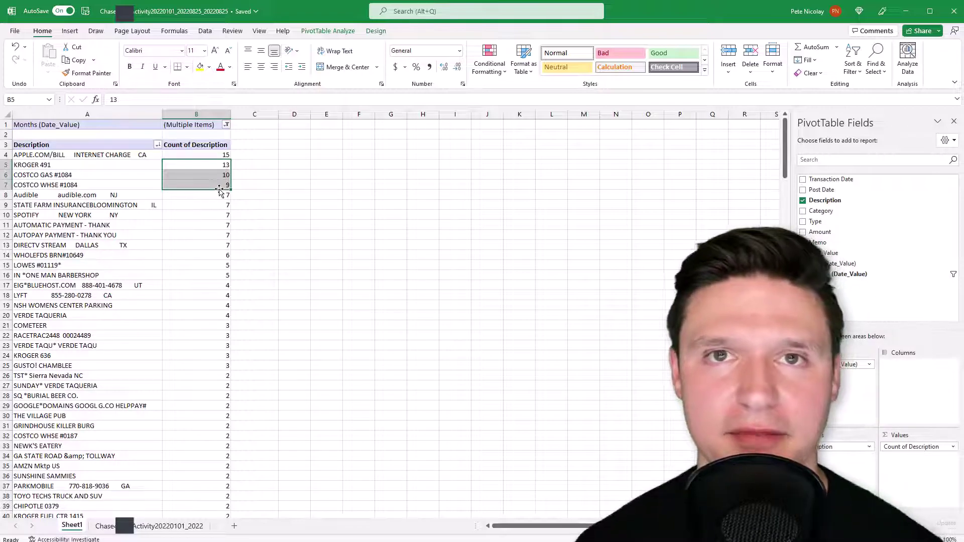
pyautogui.moveTo(123, 196); pyautogui.dragTo(210, 247)
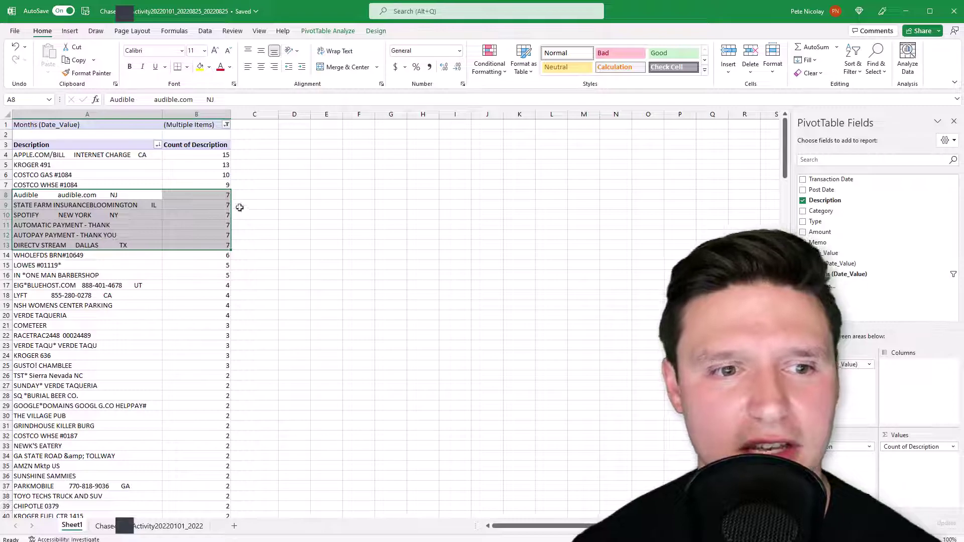
# Hide the AUTOMATIC PAYMENT - THANK and AUTOPAY PAYMENT - THANK YOU items from the PivotTable's Description rows.
pyautogui.moveTo(115, 235); pyautogui.dragTo(123, 226)
pyautogui.rightClick(123, 226)
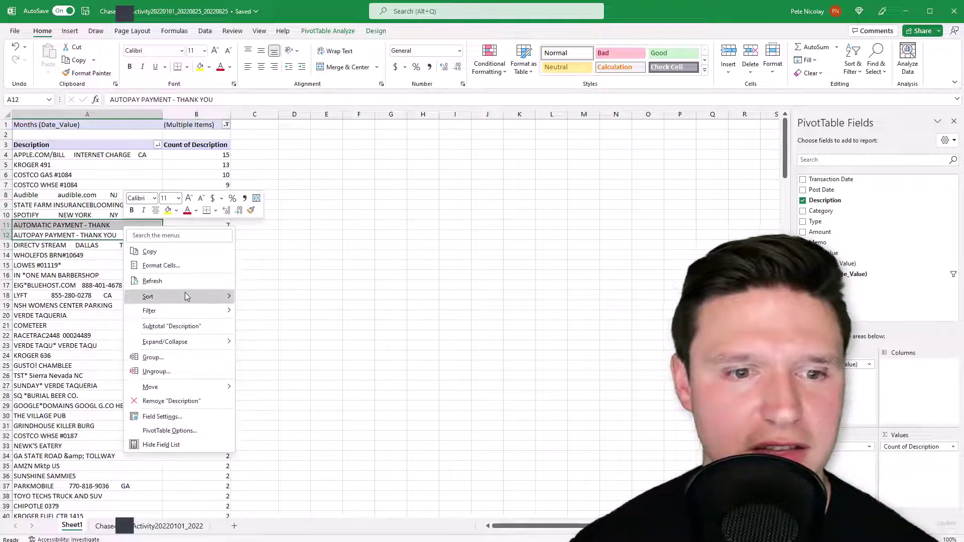
pyautogui.moveTo(183, 311)
pyautogui.click(287, 342)
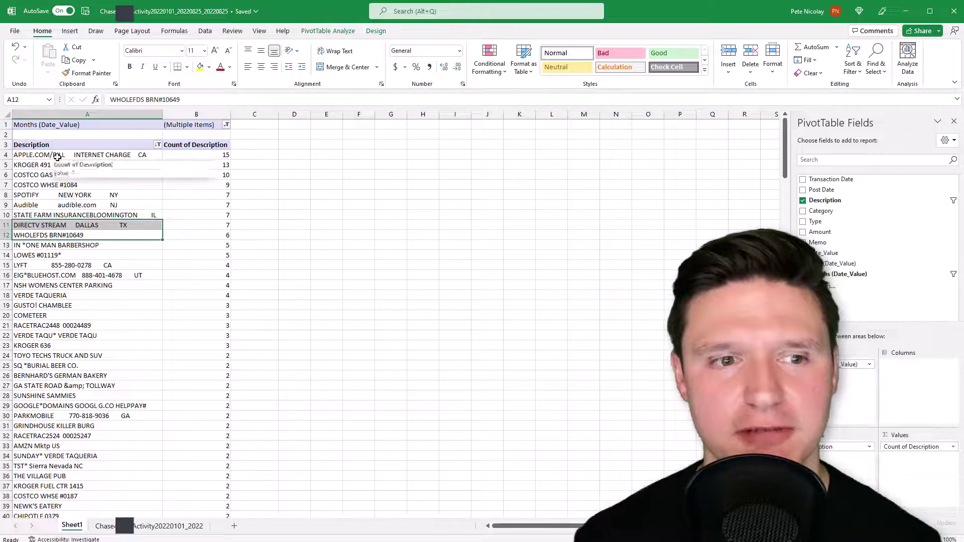
pyautogui.moveTo(57, 156); pyautogui.dragTo(42, 307)
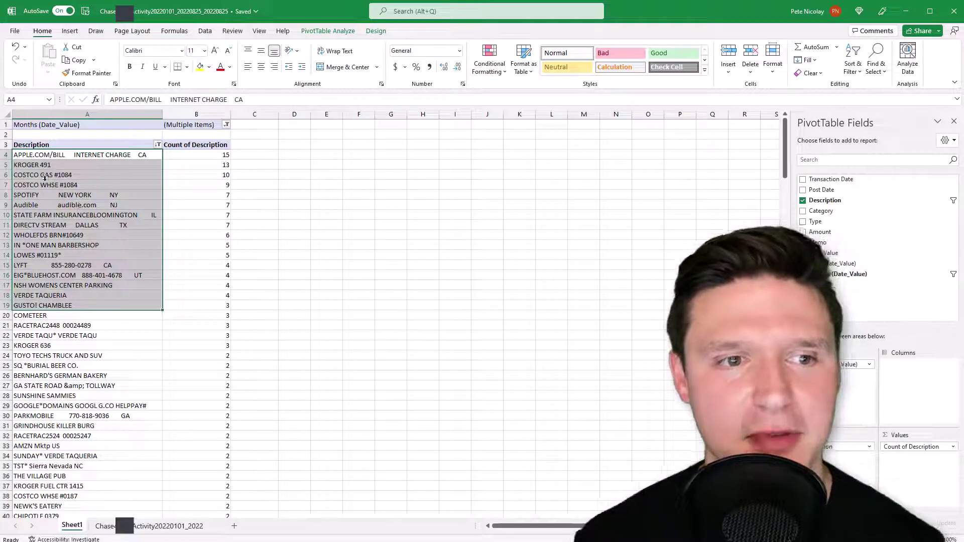
pyautogui.click(130, 216)
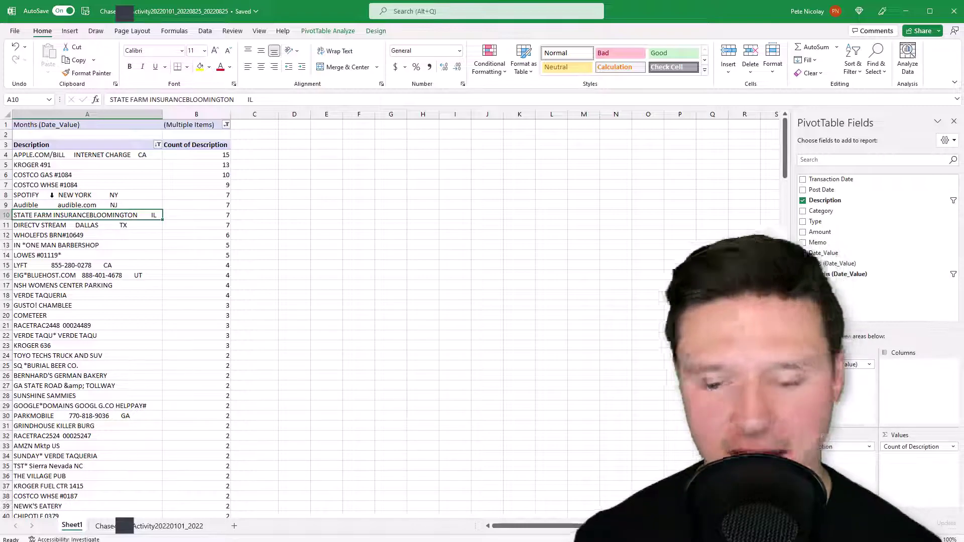
# On the transactions sheet, insert a table column after Date_Value and name it Updated_description.
pyautogui.hotkey('ctrl', 'pagedown')
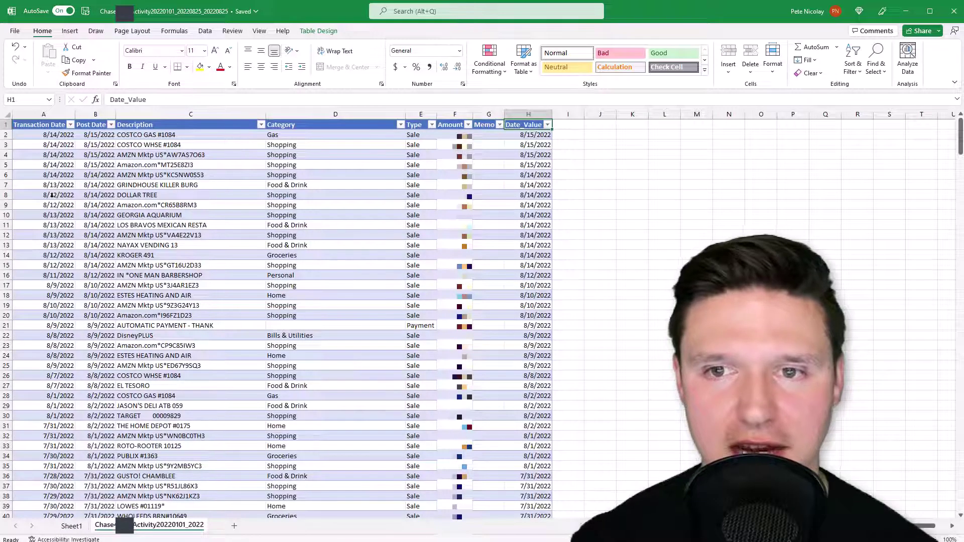
pyautogui.hotkey('shift', 'F10')
pyautogui.press('Down')
pyautogui.press('Down')
pyautogui.press('Down')
pyautogui.press('Down')
pyautogui.press('Right')
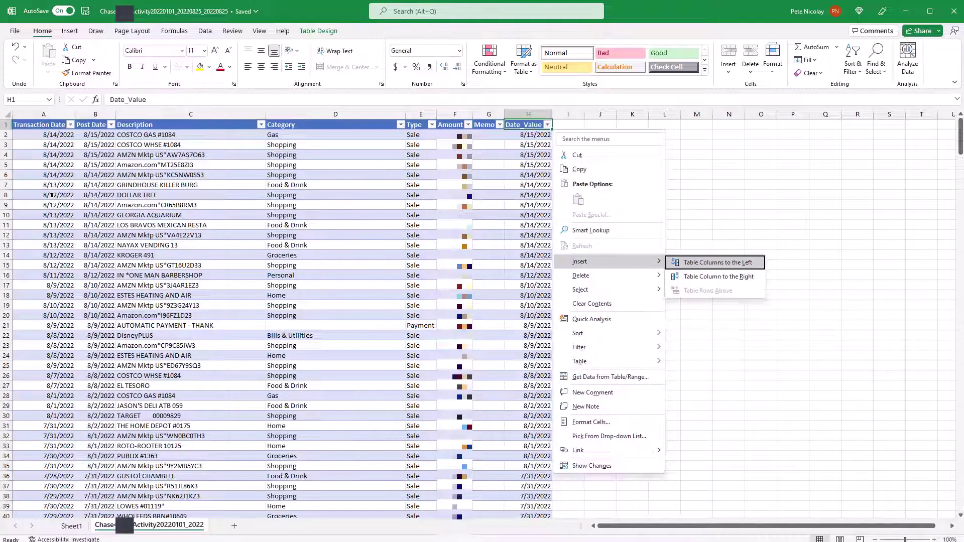
pyautogui.press('Return')
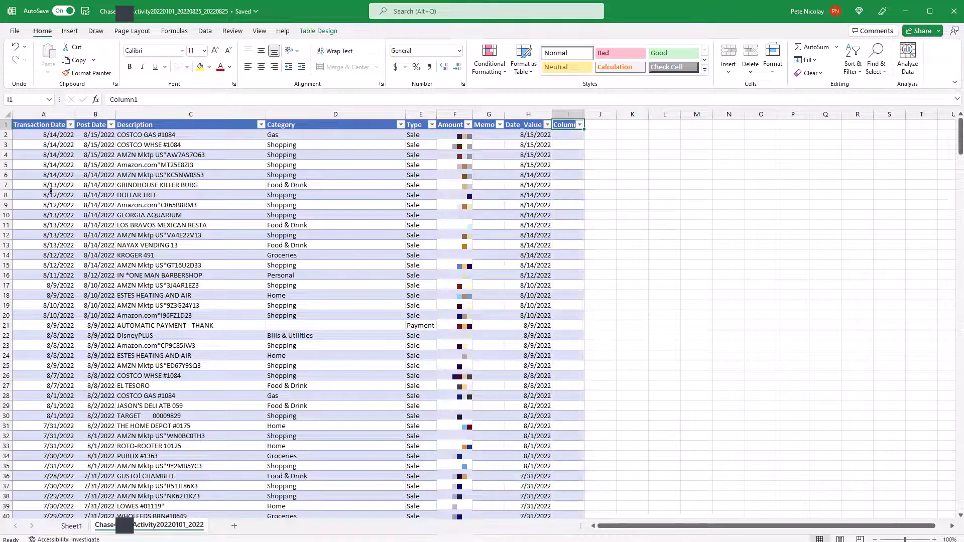
pyautogui.write('Updated')
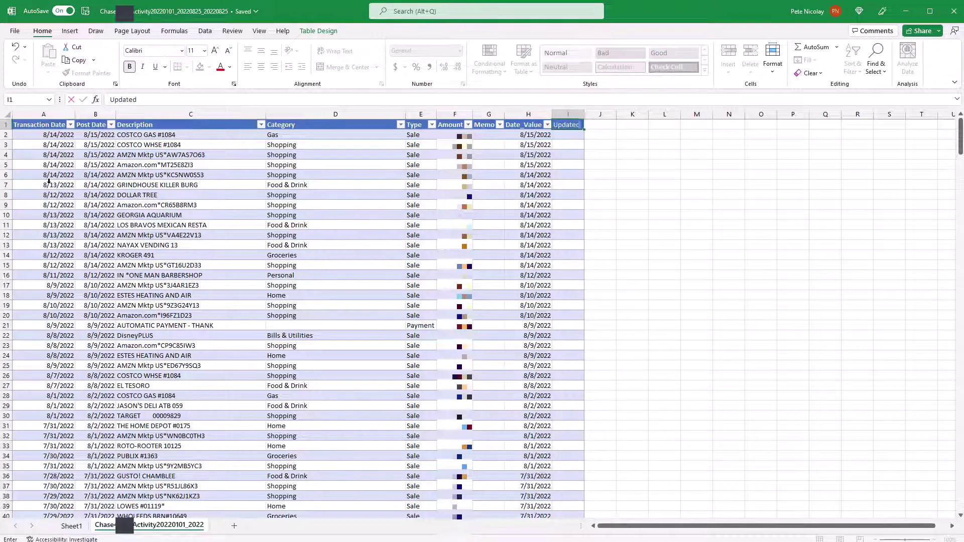
pyautogui.write('_description')
pyautogui.press('Return')
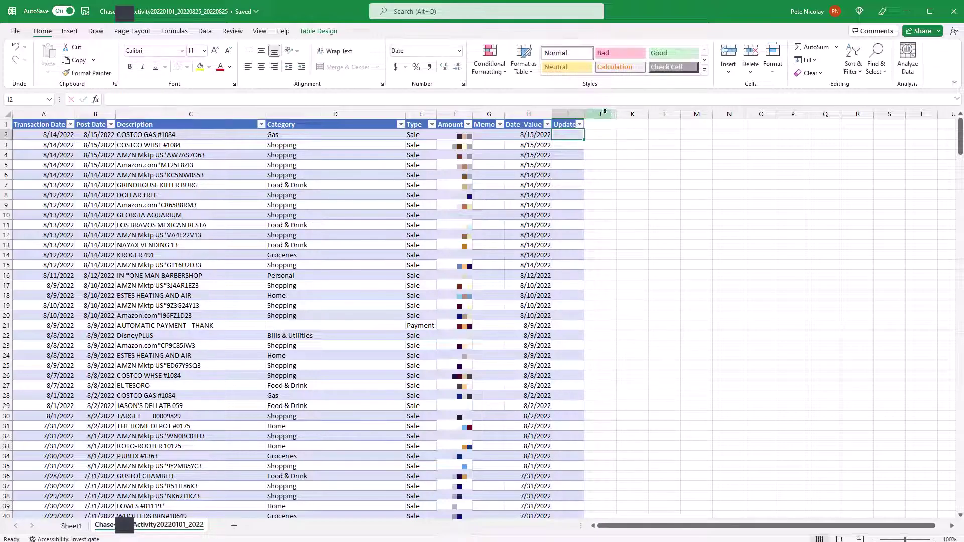
pyautogui.write('+')
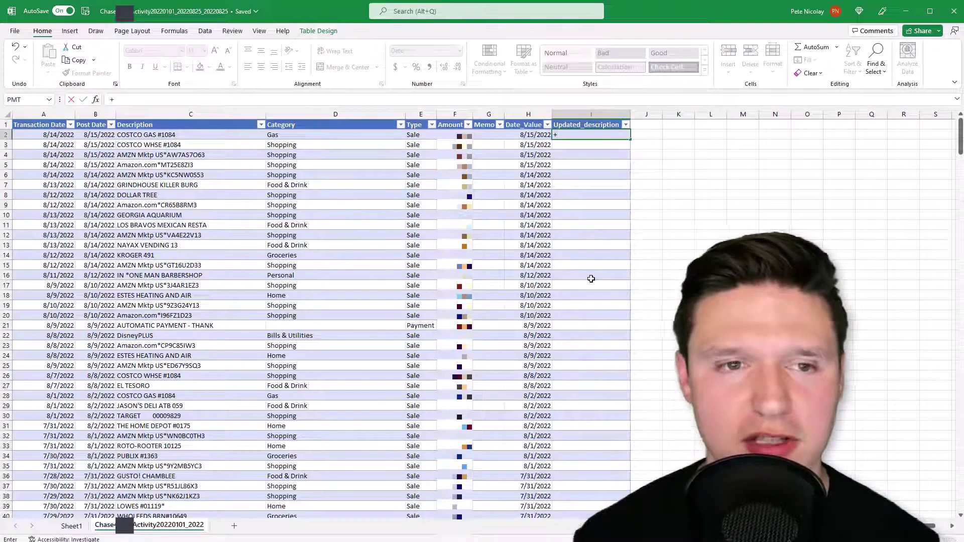
pyautogui.write('tr')
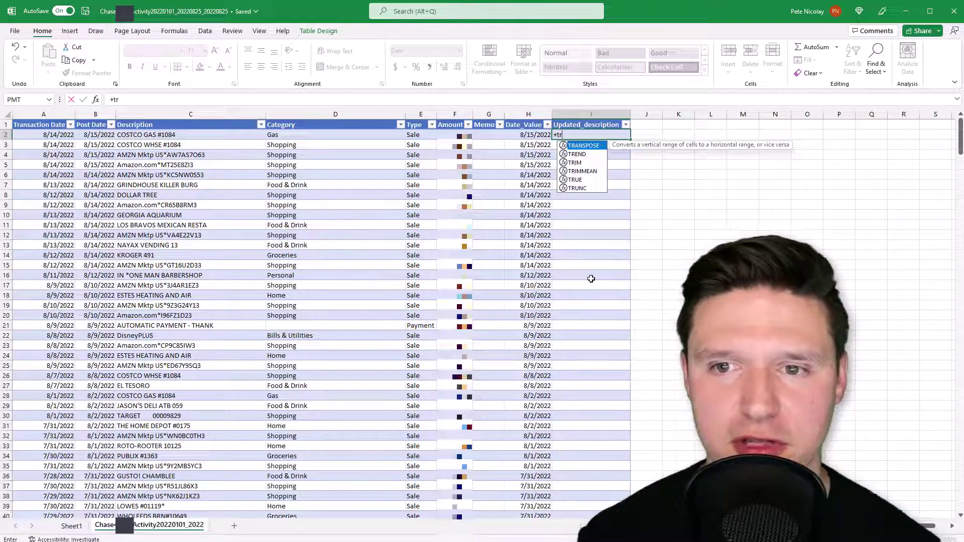
pyautogui.press('Down')
pyautogui.press('Down')
pyautogui.press('Tab')
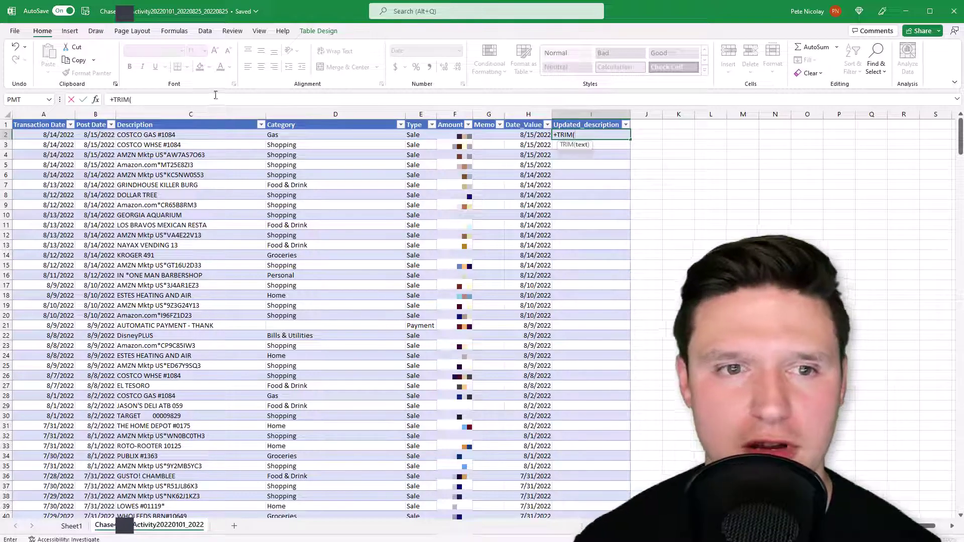
pyautogui.click(179, 136)
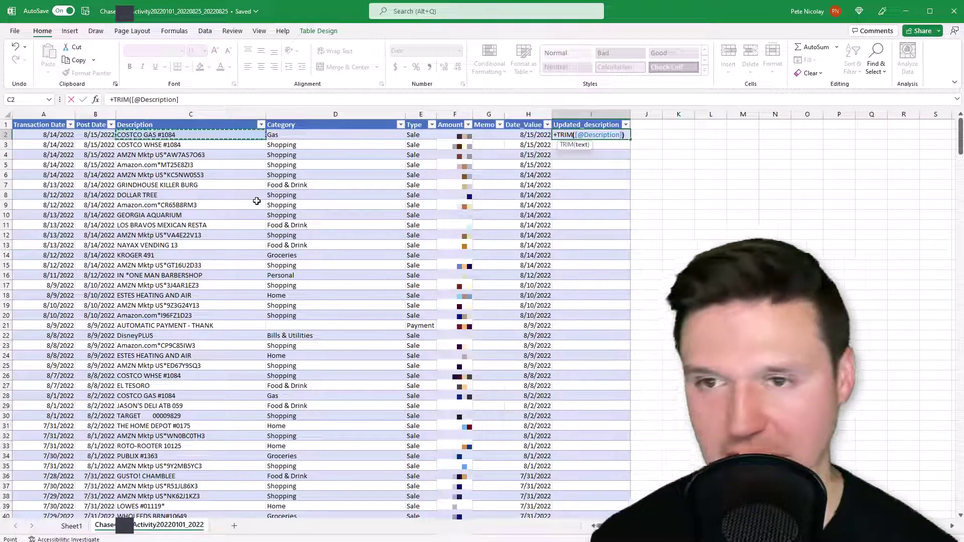
pyautogui.write(')')
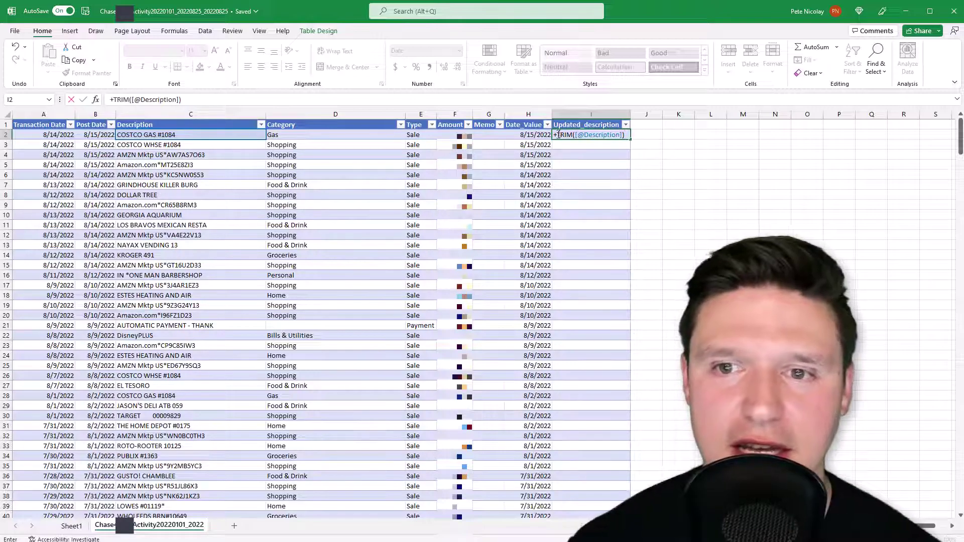
pyautogui.press('F2')
pyautogui.write('prop')
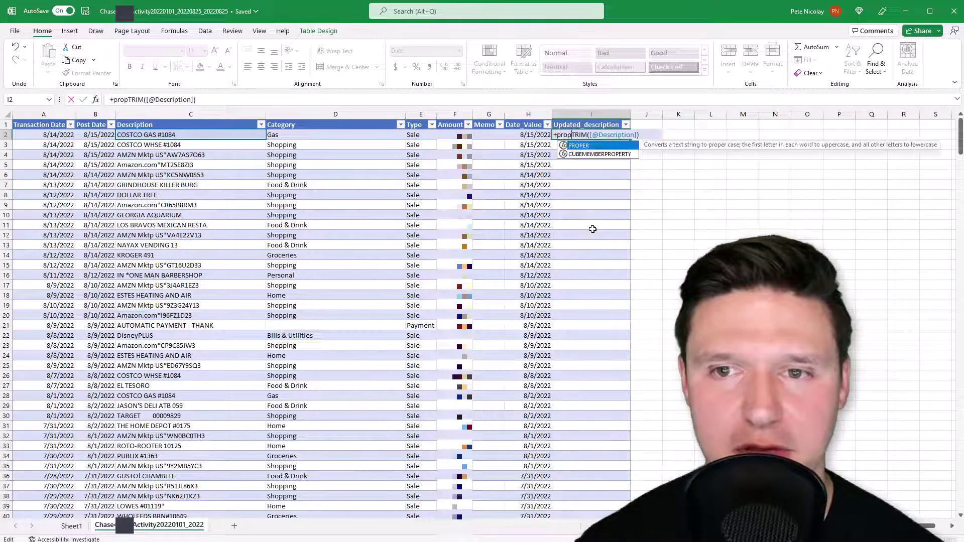
pyautogui.press('Tab')
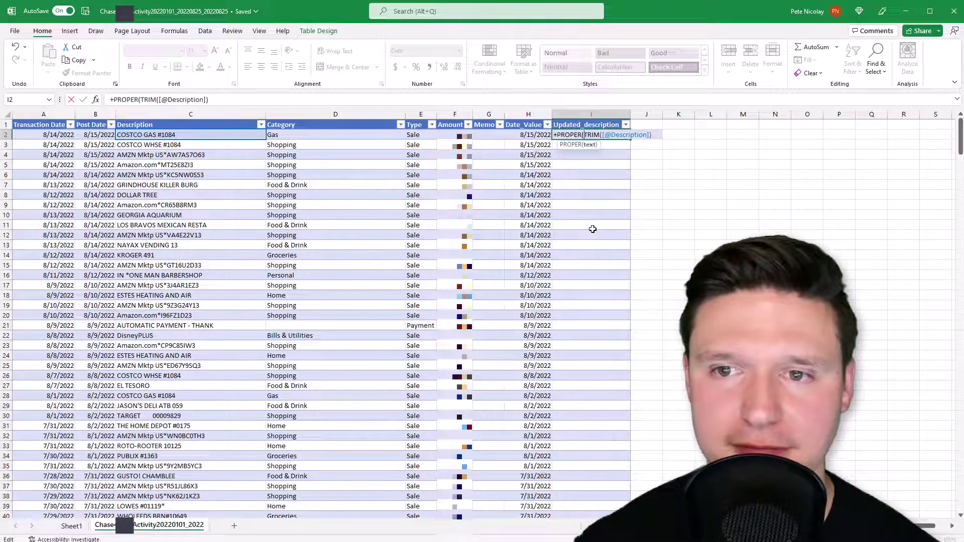
pyautogui.click(653, 135)
pyautogui.write(')')
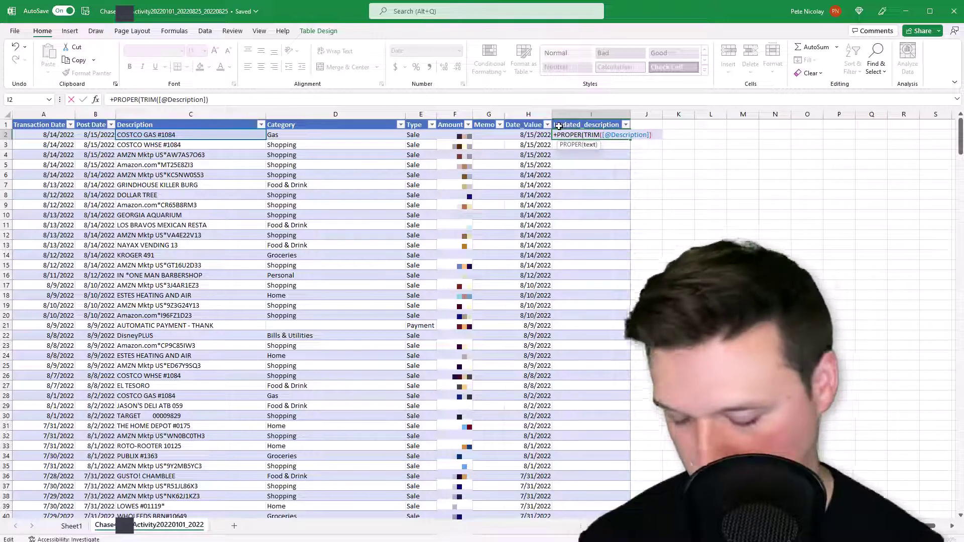
pyautogui.write(')')
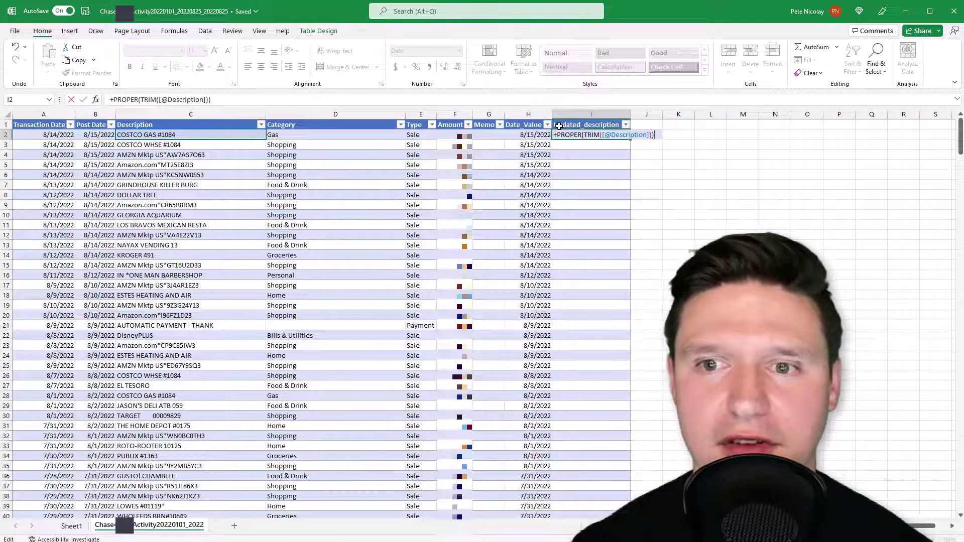
pyautogui.press('Return')
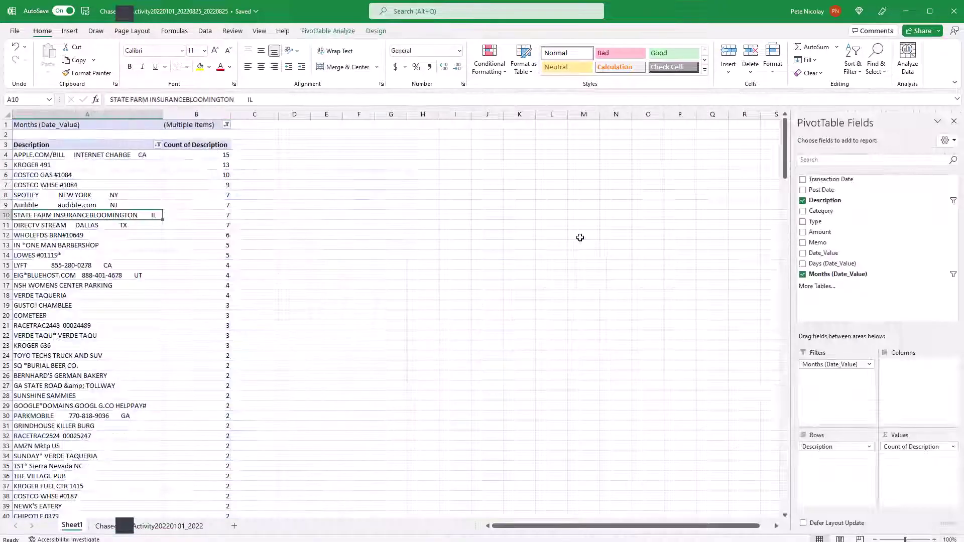
# Refresh the PivotTable on Sheet1 and replace Description with Updated_description in its rows.
pyautogui.rightClick(56, 217)
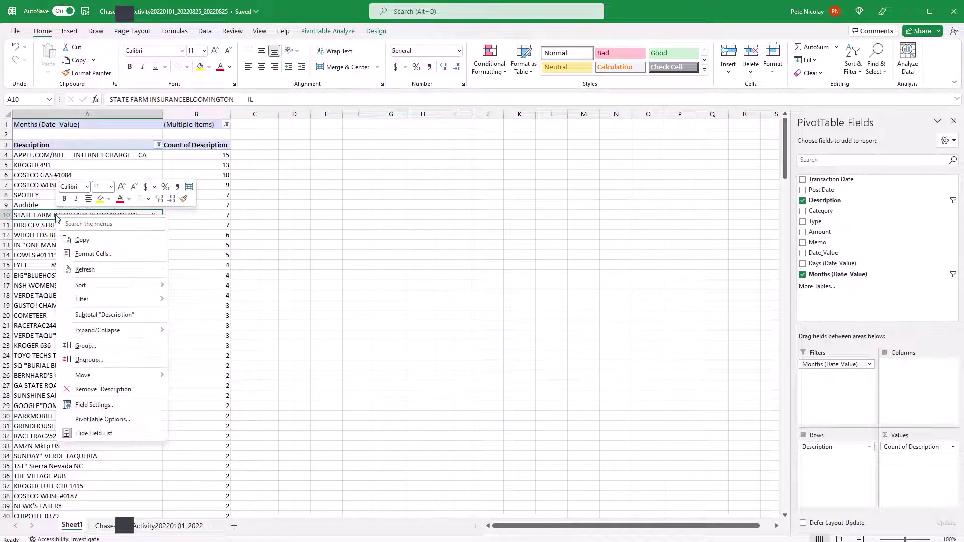
pyautogui.click(84, 270)
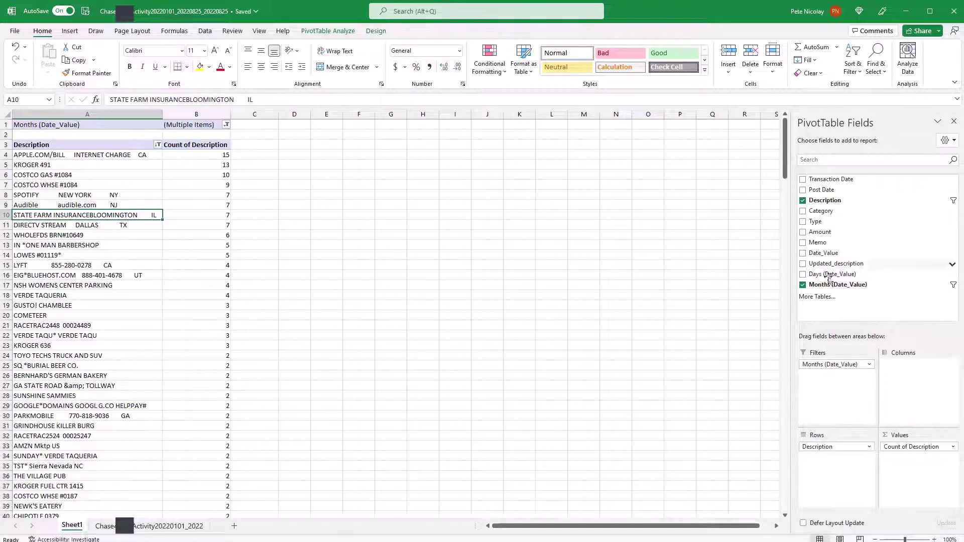
pyautogui.moveTo(836, 446)
pyautogui.mouseDown()
pyautogui.moveTo(820, 277)
pyautogui.moveTo(844, 405)
pyautogui.moveTo(836, 452)
pyautogui.mouseUp()
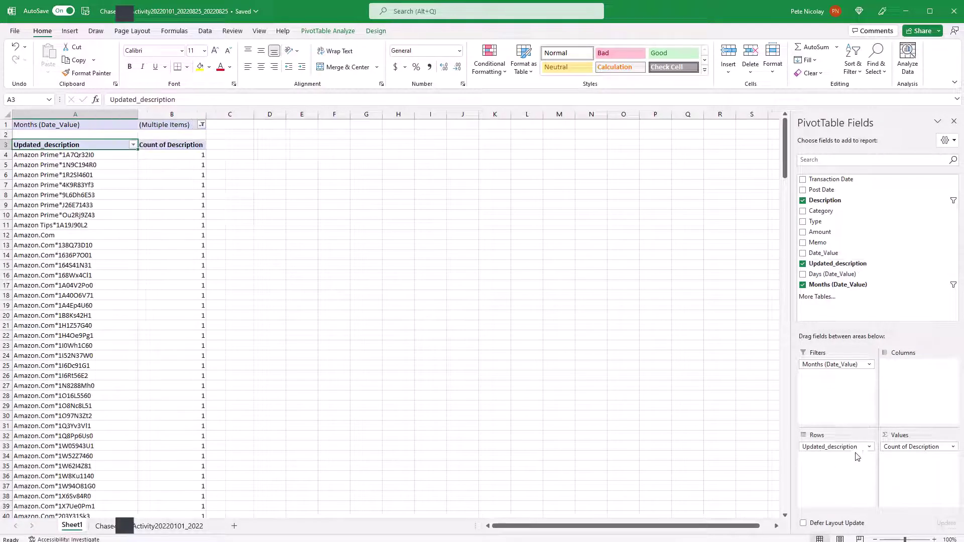
# Sort the Updated_description rows by Count of Description from largest to smallest.
pyautogui.rightClick(166, 154)
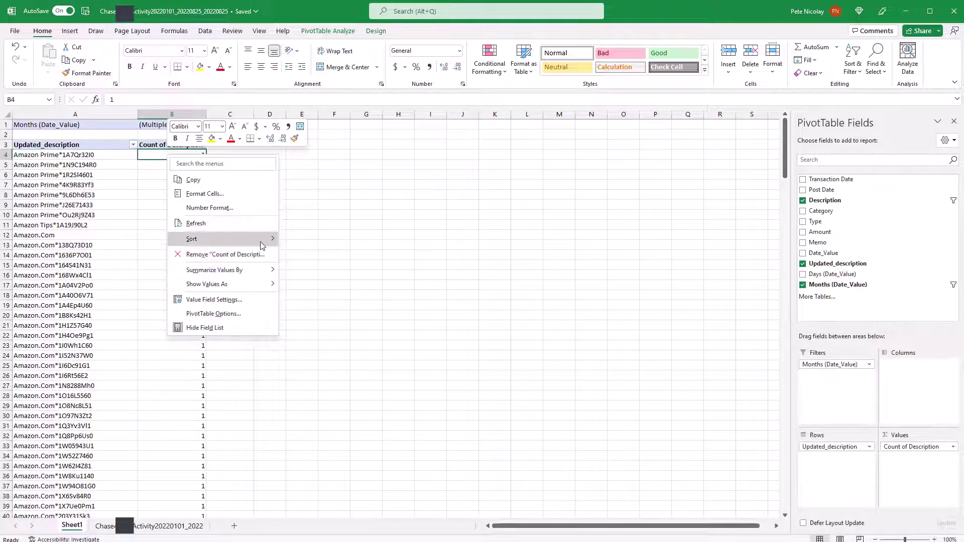
pyautogui.moveTo(264, 245)
pyautogui.click(304, 254)
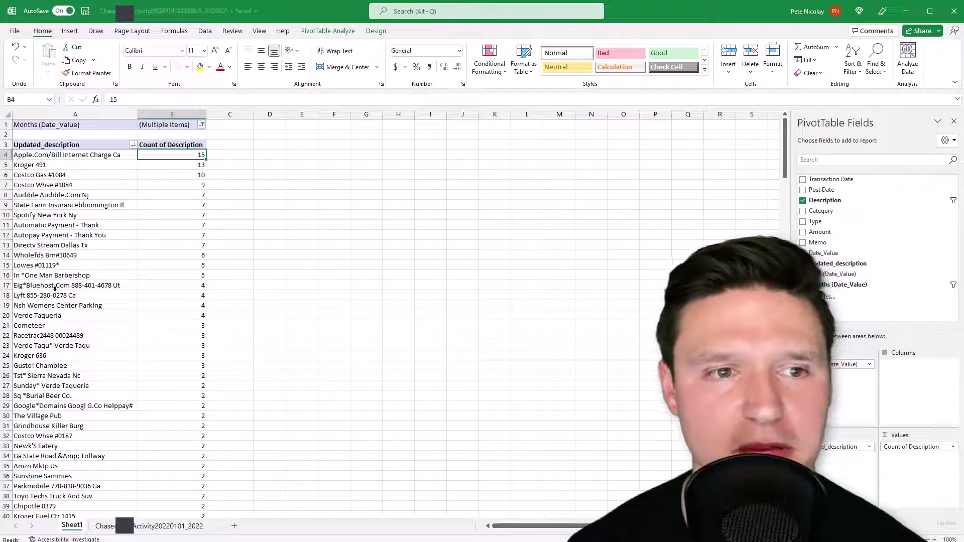
pyautogui.moveTo(73, 156); pyautogui.dragTo(184, 154)
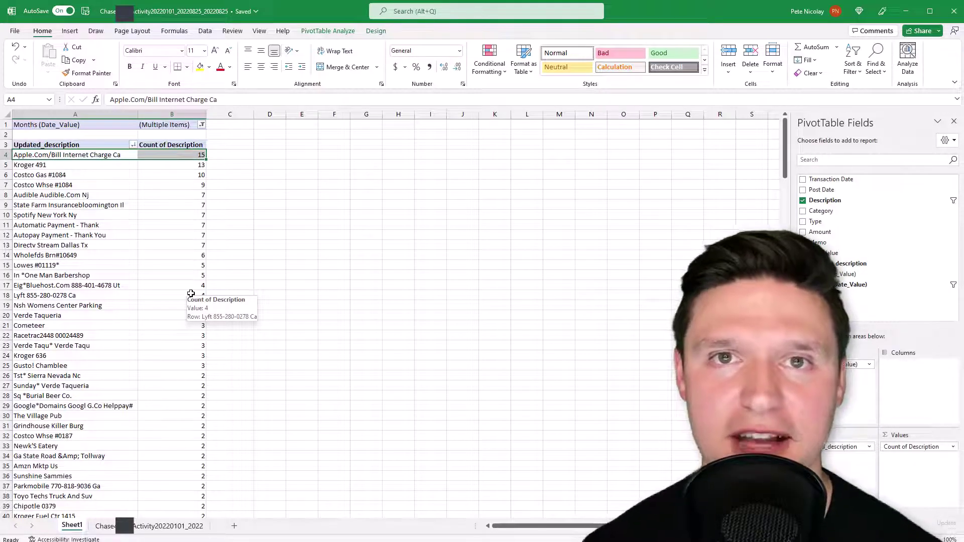
# Search the PivotTable's Updated_description column for "prime" and examine the Amazon entries around and below the match.
pyautogui.click(79, 187)
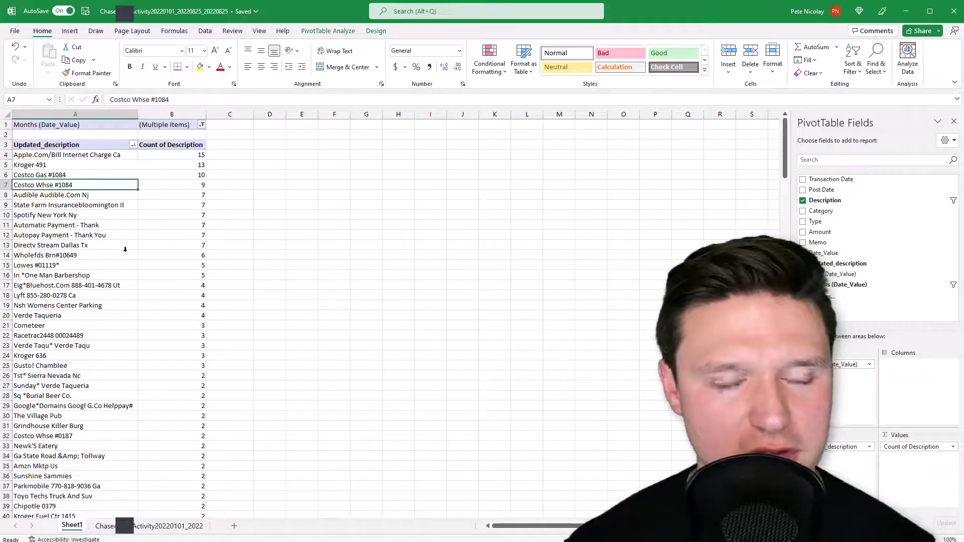
pyautogui.hotkey('ctrl', 'space')
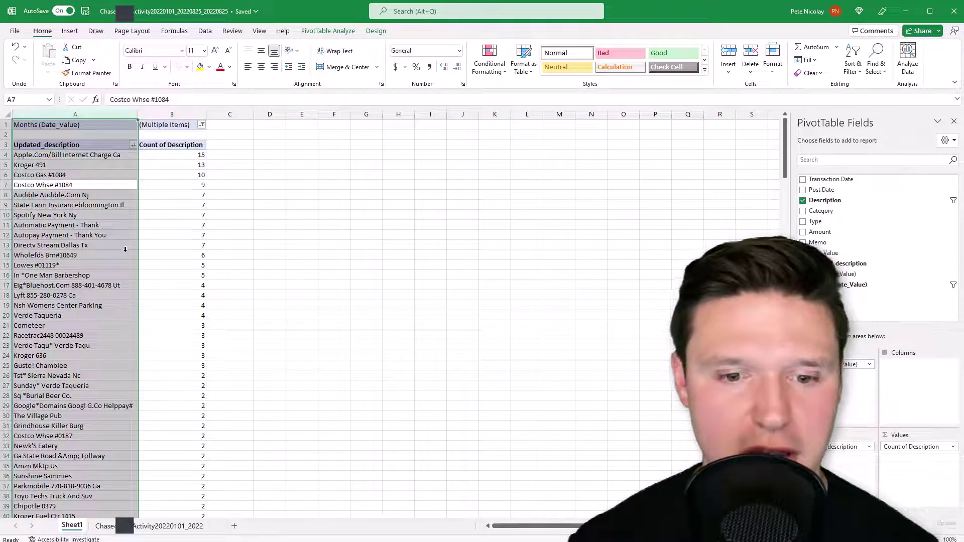
pyautogui.hotkey('ctrl', 'f')
pyautogui.write('prime')
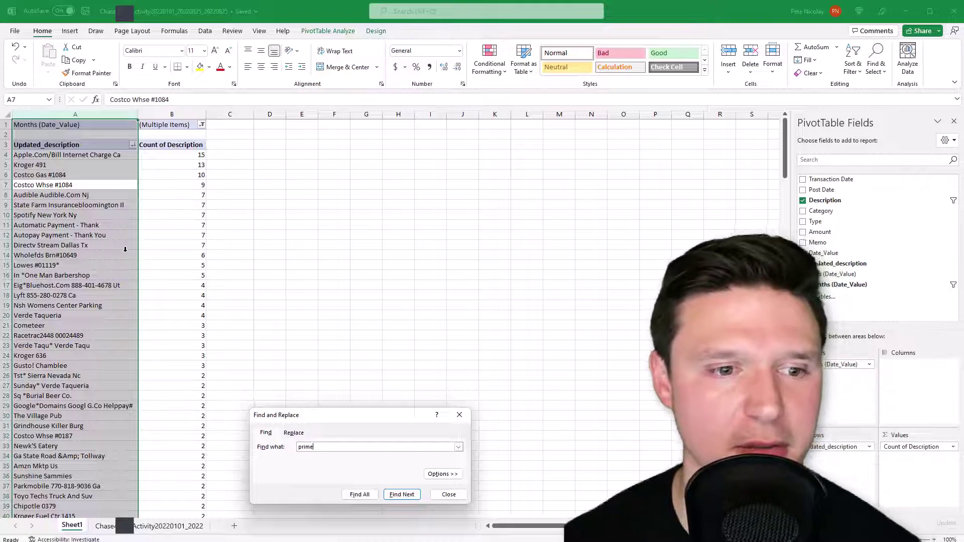
pyautogui.press('Return')
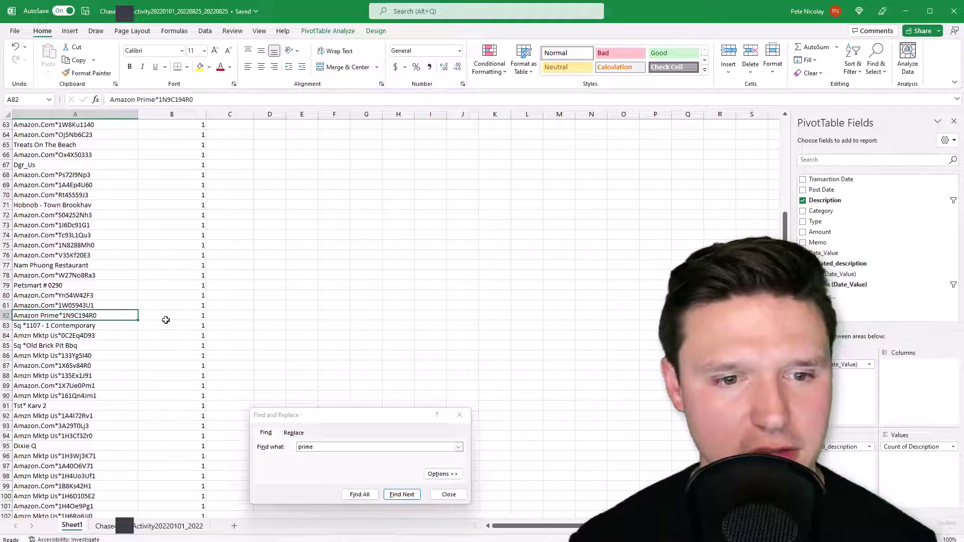
pyautogui.moveTo(165, 317); pyautogui.dragTo(122, 315)
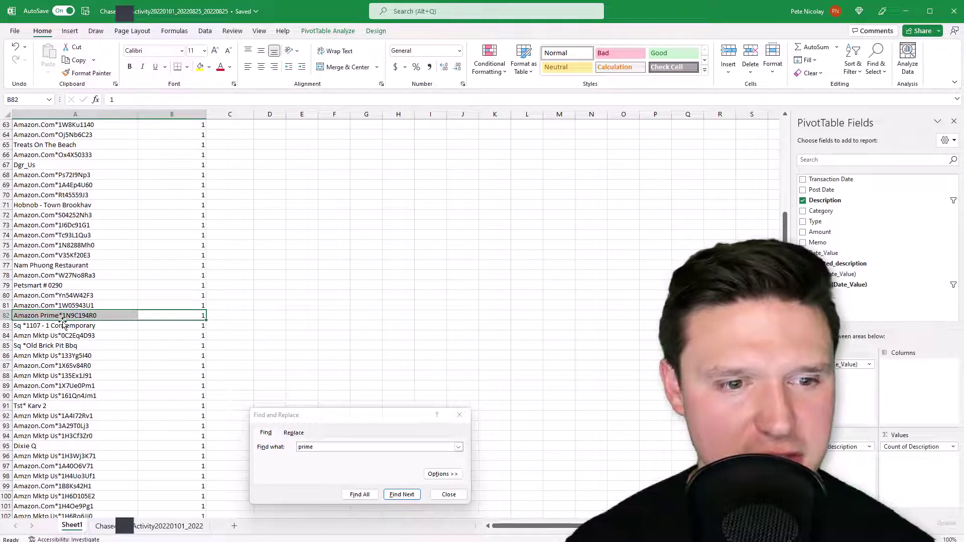
pyautogui.scroll(-5, 112, 345)
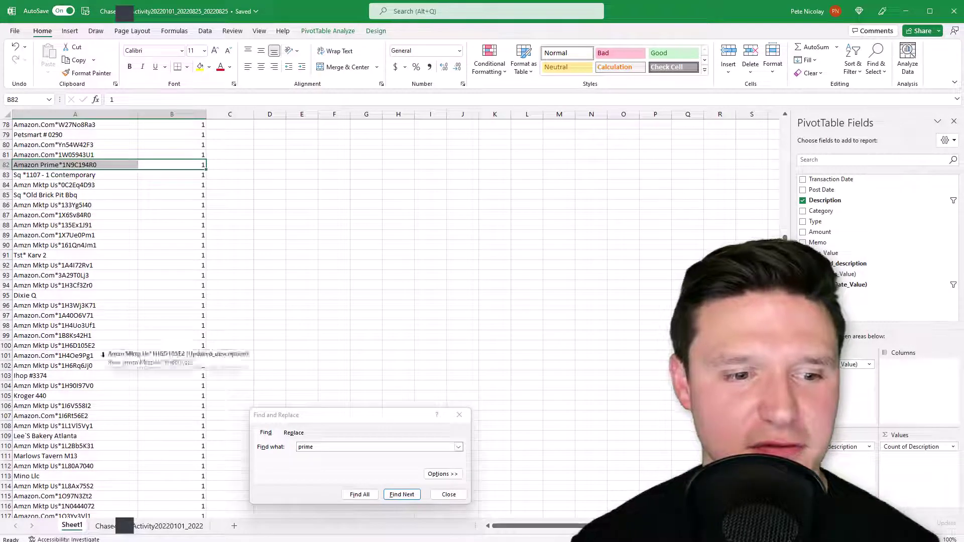
pyautogui.scroll(-4, 106, 352)
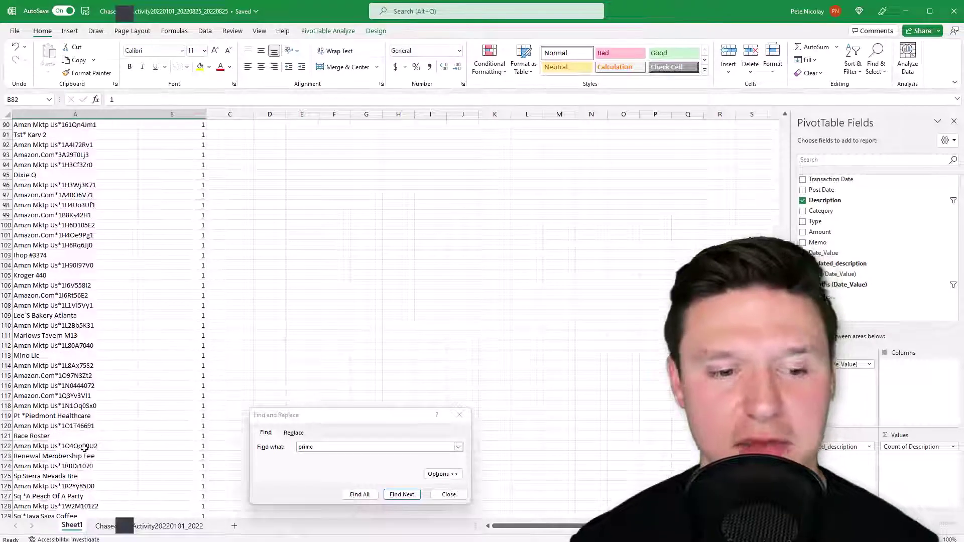
pyautogui.scroll(-3, 85, 449)
# Add an Updated_description_prime column to the transactions table and enter +FIND("*",[@[Updated_description]]) in its first data cell.
pyautogui.hotkey('ctrl', 'Home')
pyautogui.hotkey('ctrl', 'pagedown')
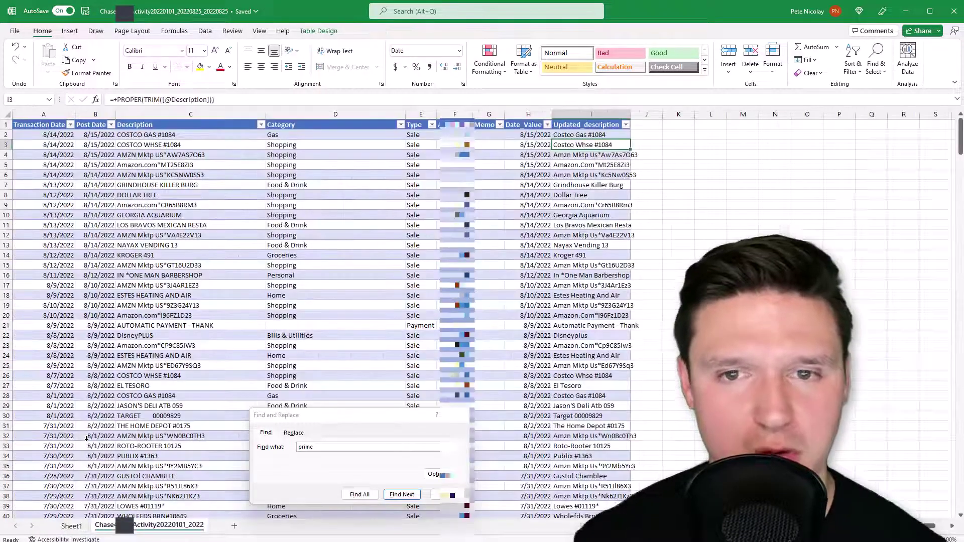
pyautogui.hotkey('shift', 'F10')
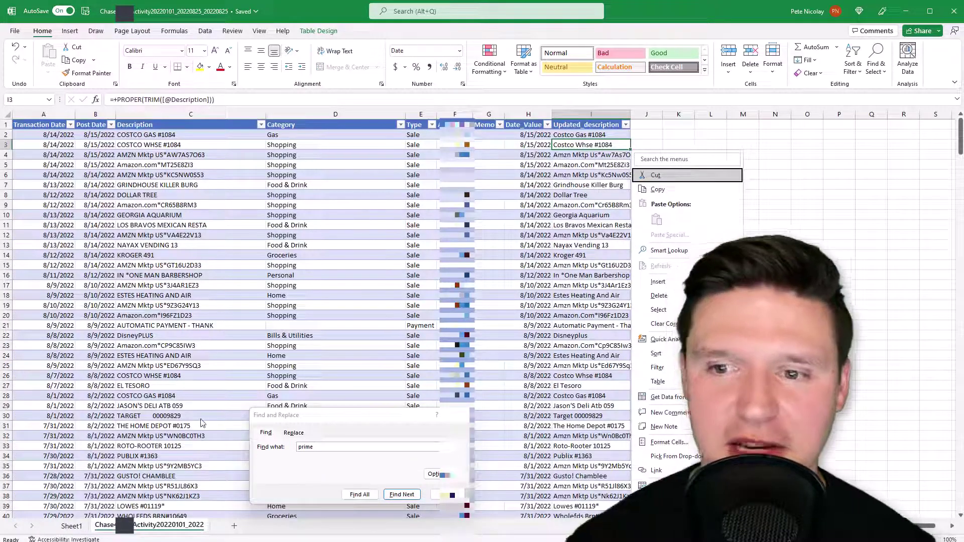
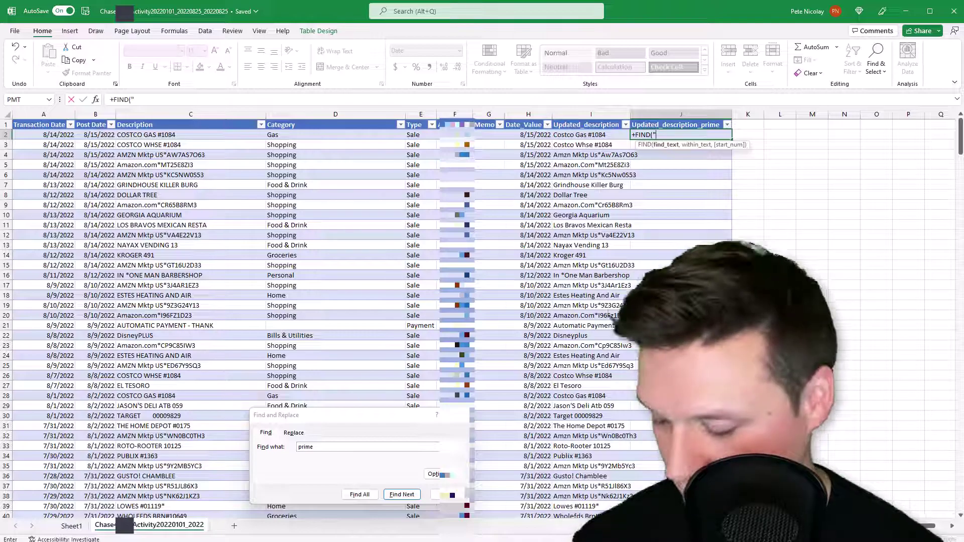
pyautogui.write('*"')
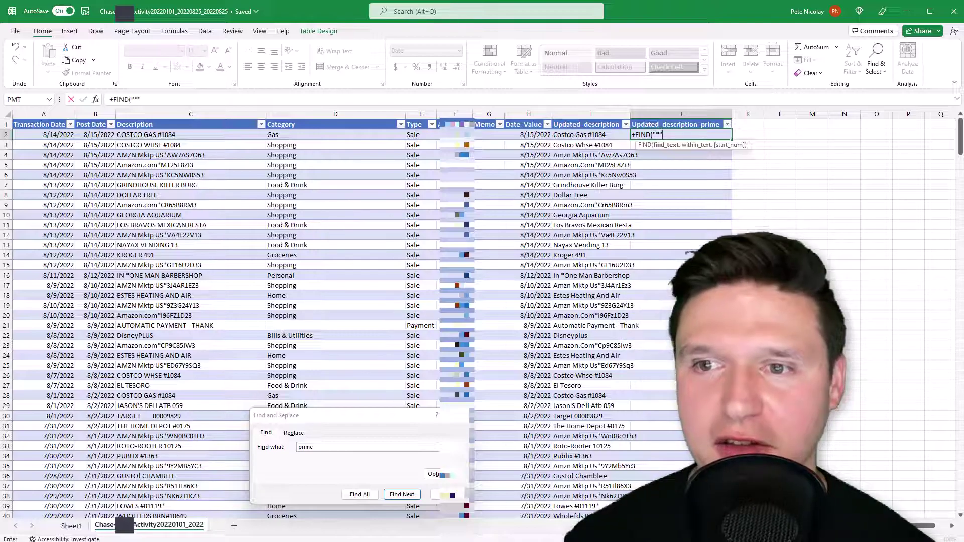
pyautogui.write(',')
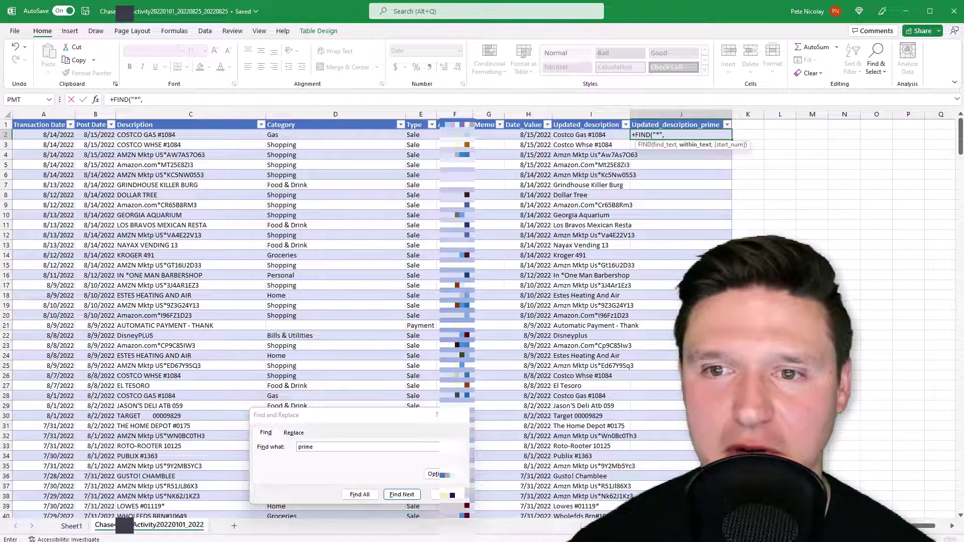
pyautogui.click(586, 136)
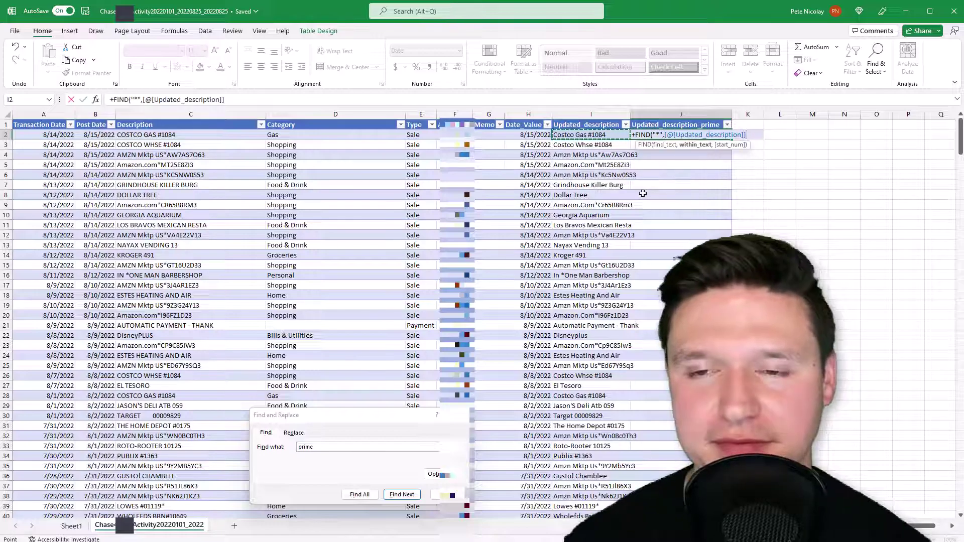
pyautogui.press('Return')
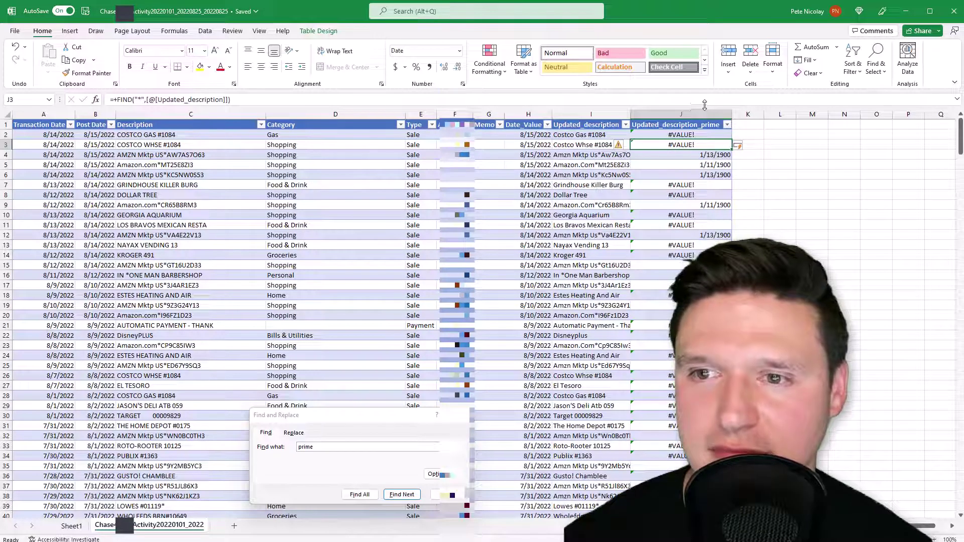
# Format the Updated_description_prime column in comma style without decimals and widen the Updated_description column to fit its text.
pyautogui.click(705, 107)
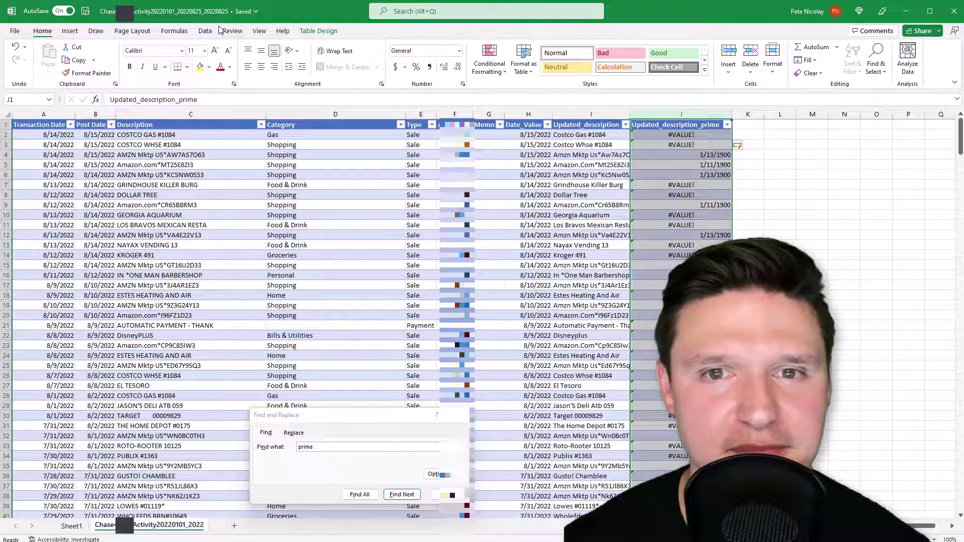
pyautogui.click(430, 67)
pyautogui.click(457, 67)
pyautogui.click(457, 67)
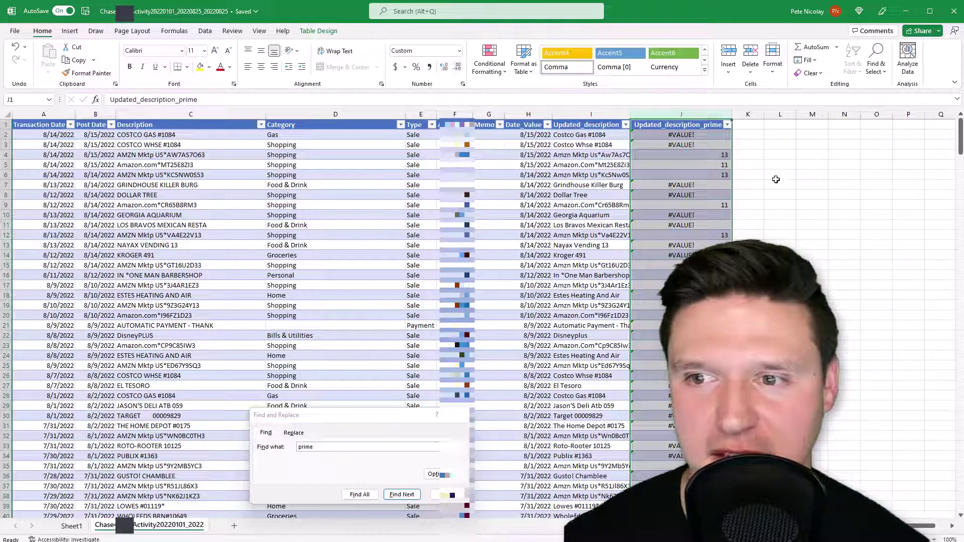
pyautogui.moveTo(716, 153); pyautogui.dragTo(716, 175)
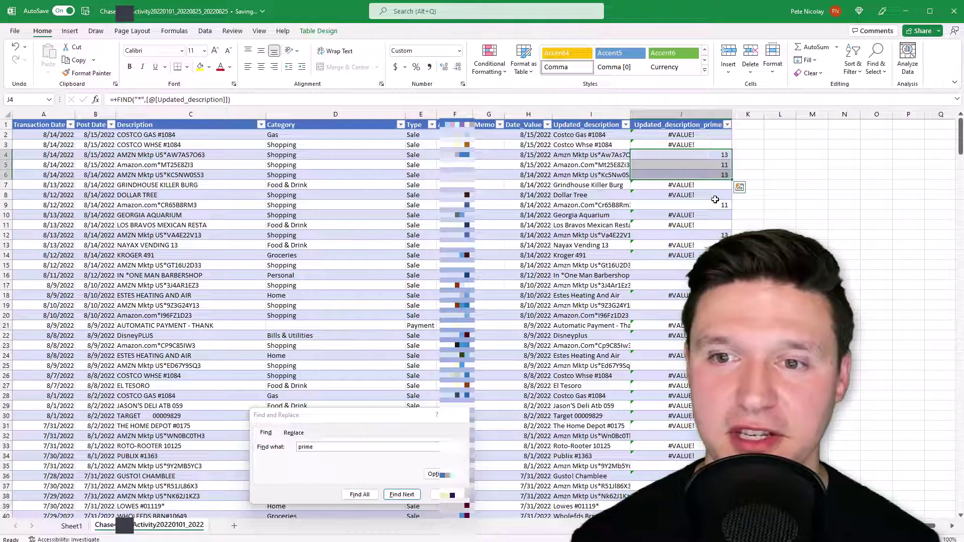
pyautogui.moveTo(628, 113); pyautogui.dragTo(678, 113)
pyautogui.click(571, 150)
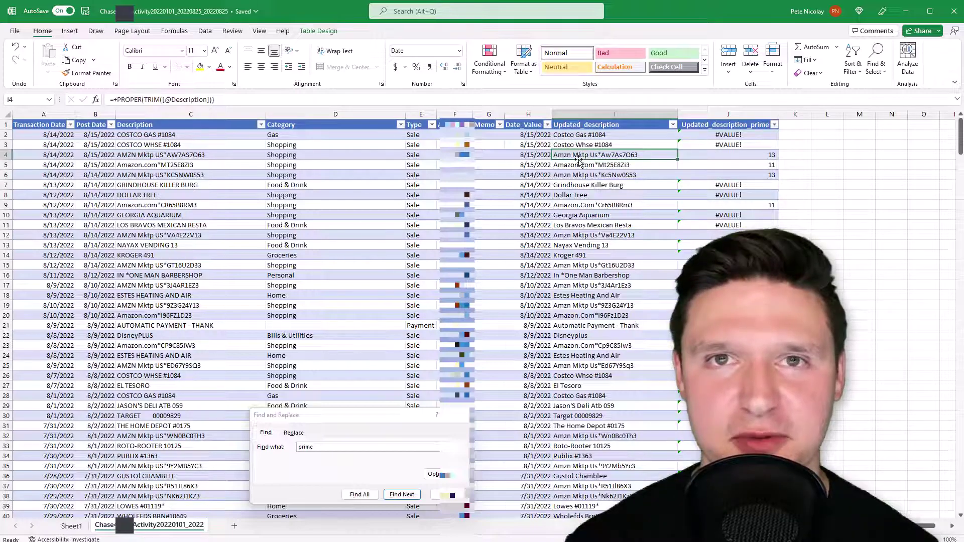
# Wrap the FIND formula in IFERROR with 100 as the error value: =+IFERROR(FIND("*",[@[Updated_description]]),100).
pyautogui.click(728, 136)
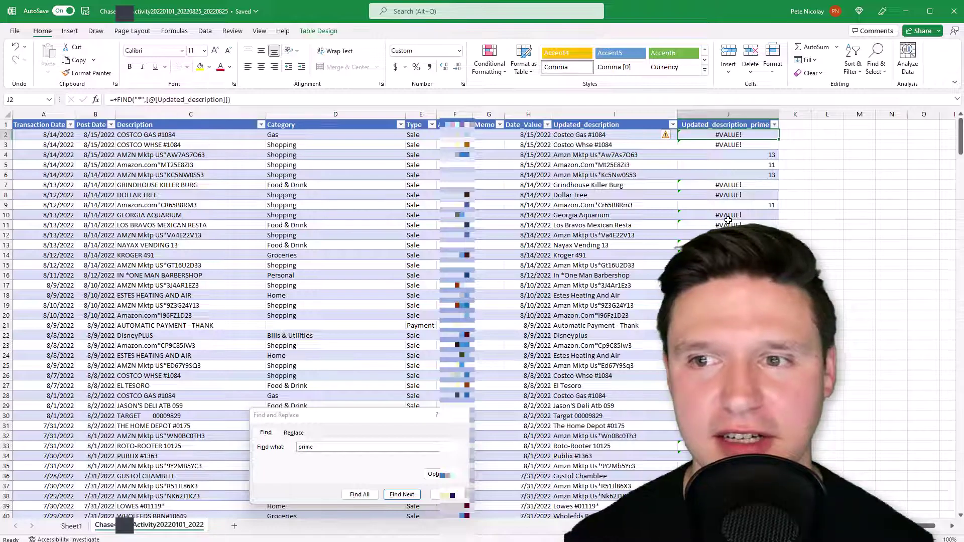
pyautogui.press('F2')
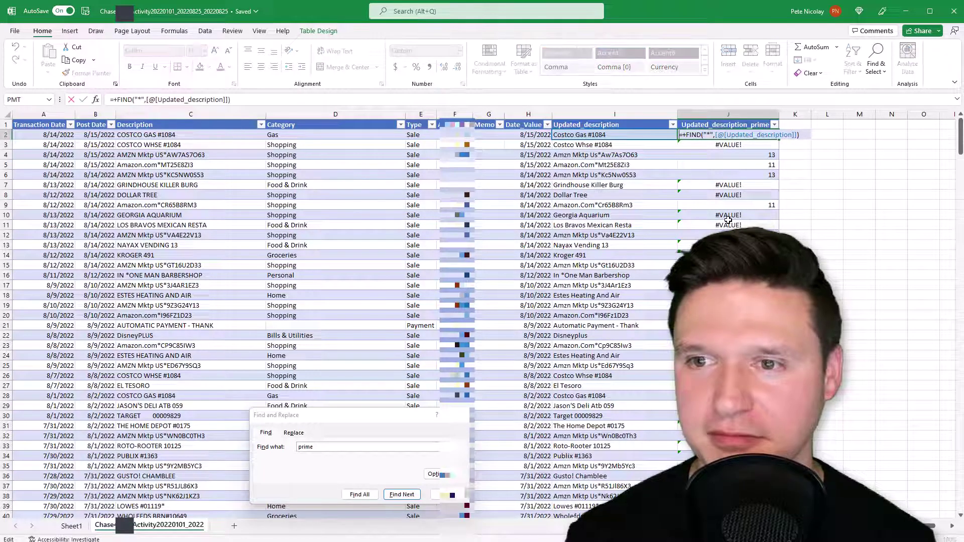
pyautogui.write('IFERROR(')
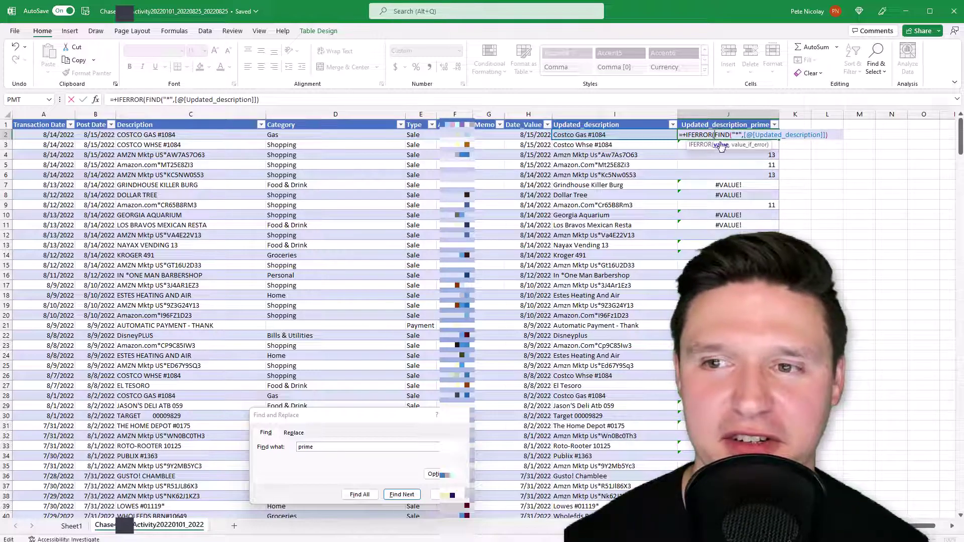
pyautogui.click(830, 136)
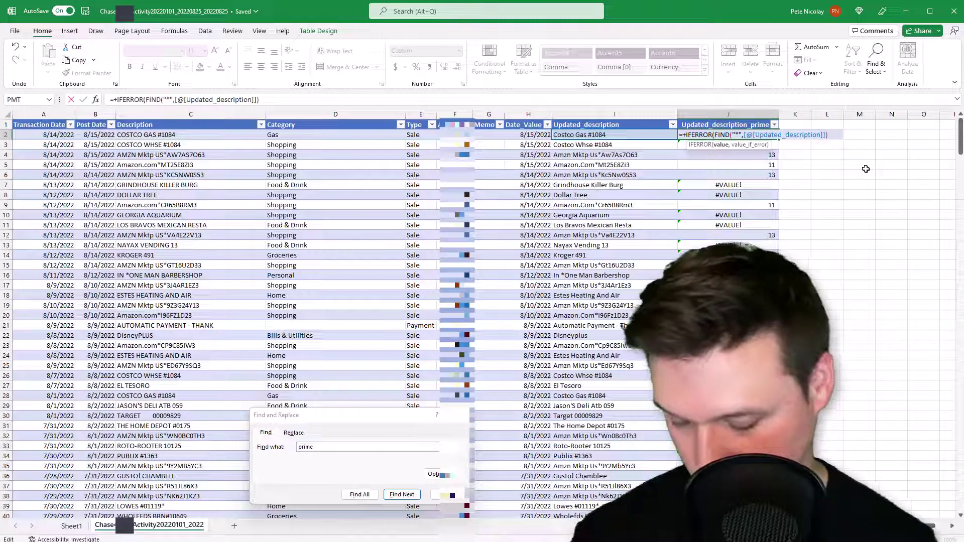
pyautogui.write(',100')
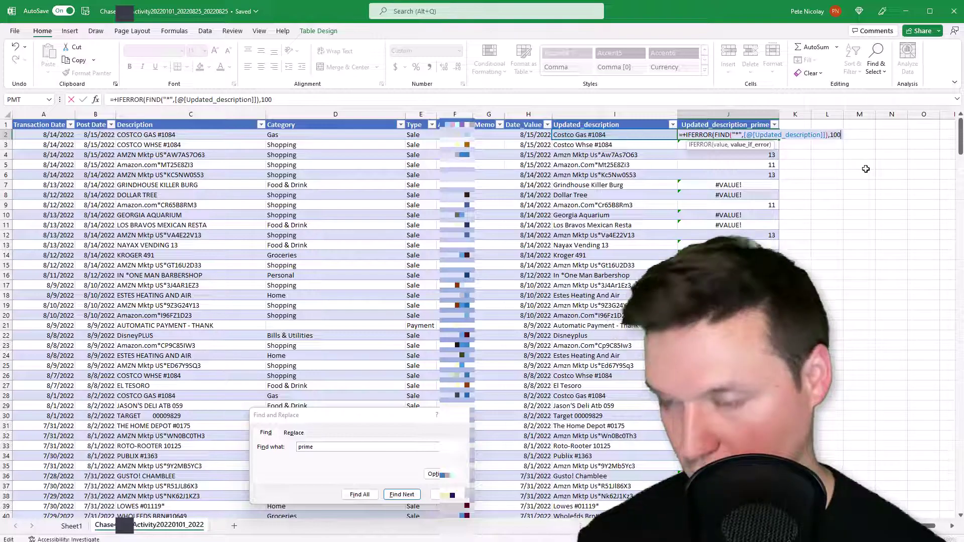
pyautogui.write(')')
pyautogui.press('Return')
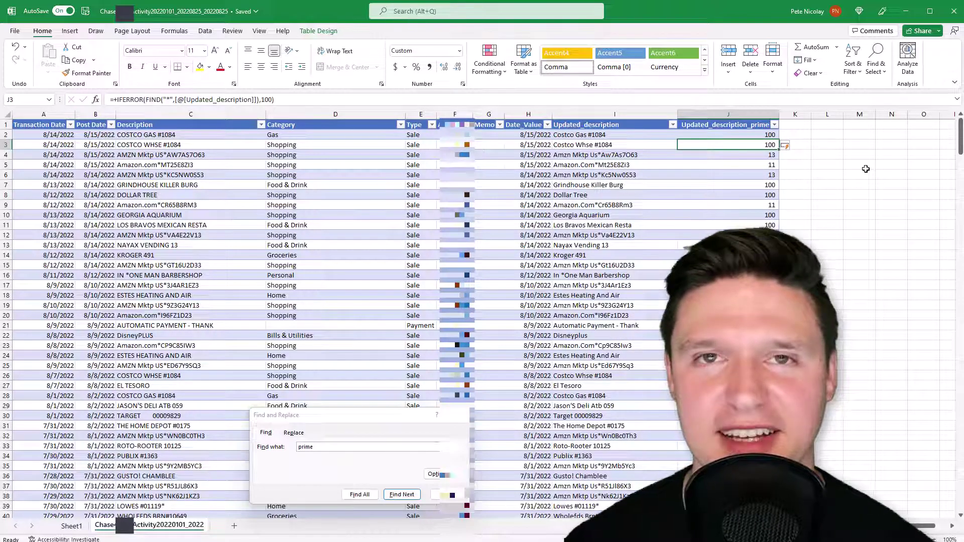
# Wrap the IFERROR formula in LEFT, using [@[Updated_description]] as the text and the IFERROR result as the number of characters.
pyautogui.doubleClick(736, 136)
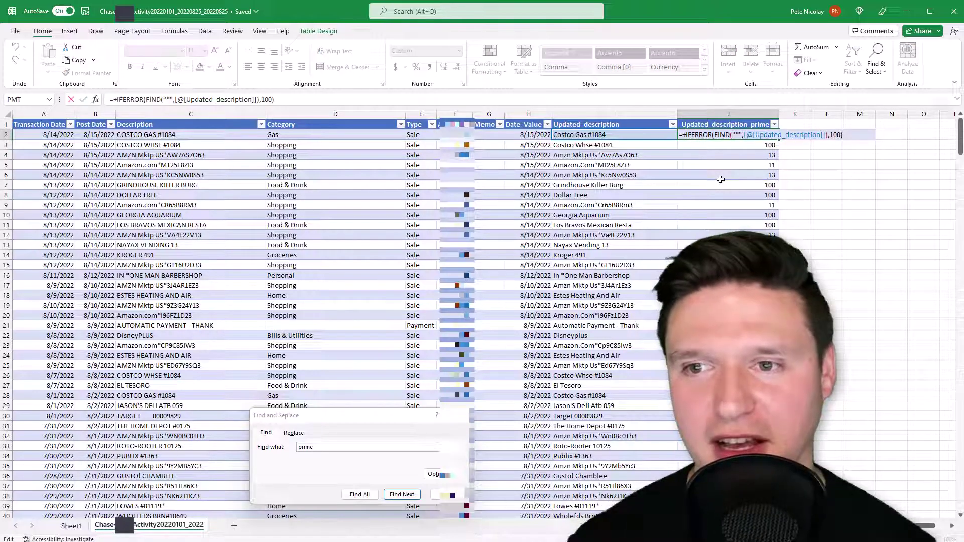
pyautogui.write('LEFT(')
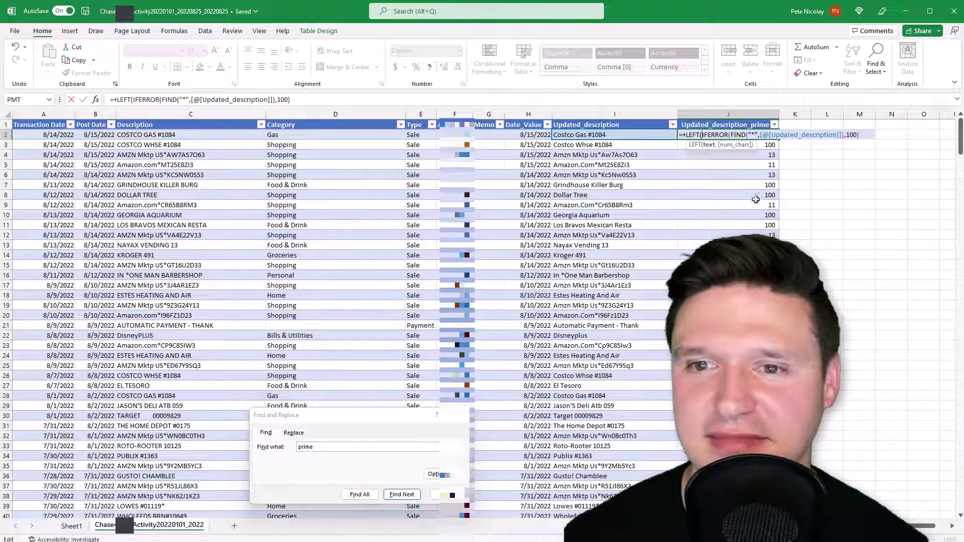
pyautogui.click(616, 134)
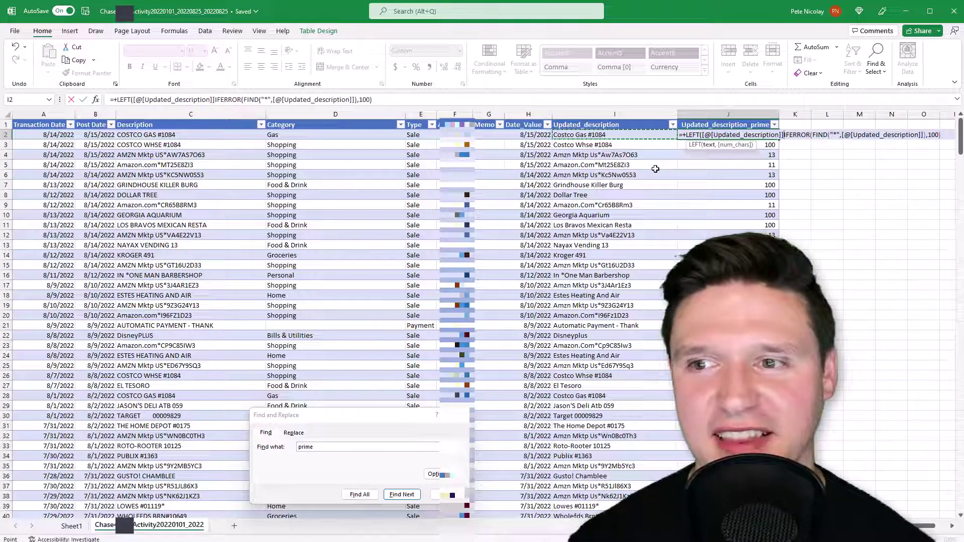
pyautogui.write(',')
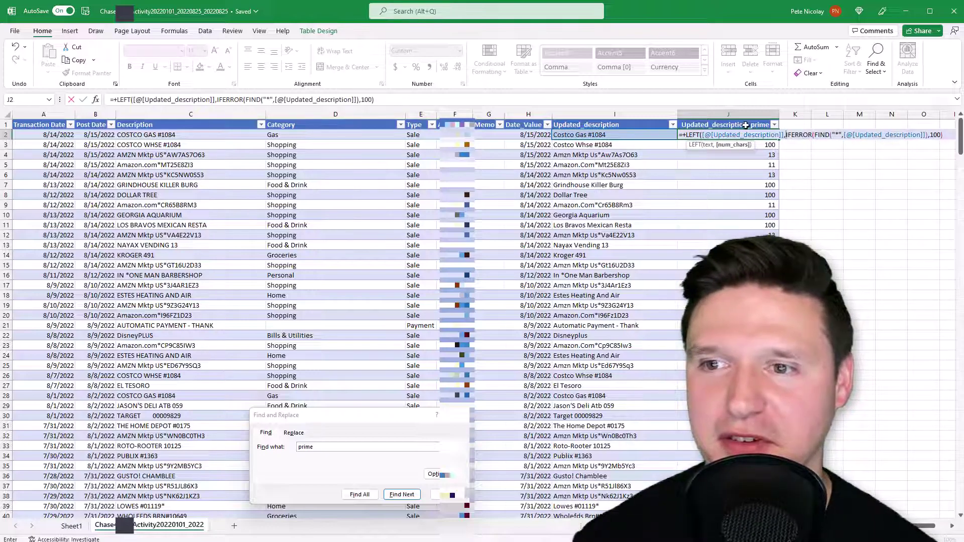
pyautogui.click(831, 133)
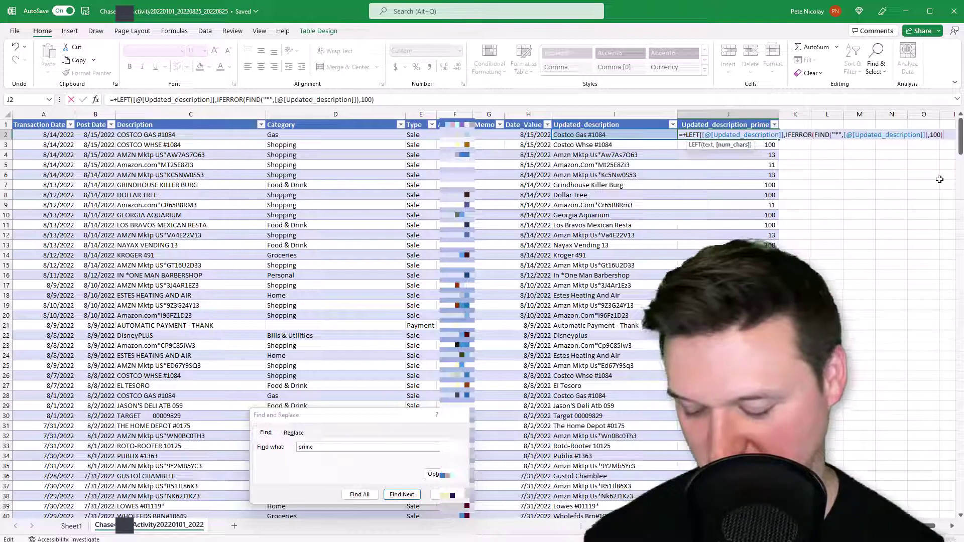
pyautogui.press('Return')
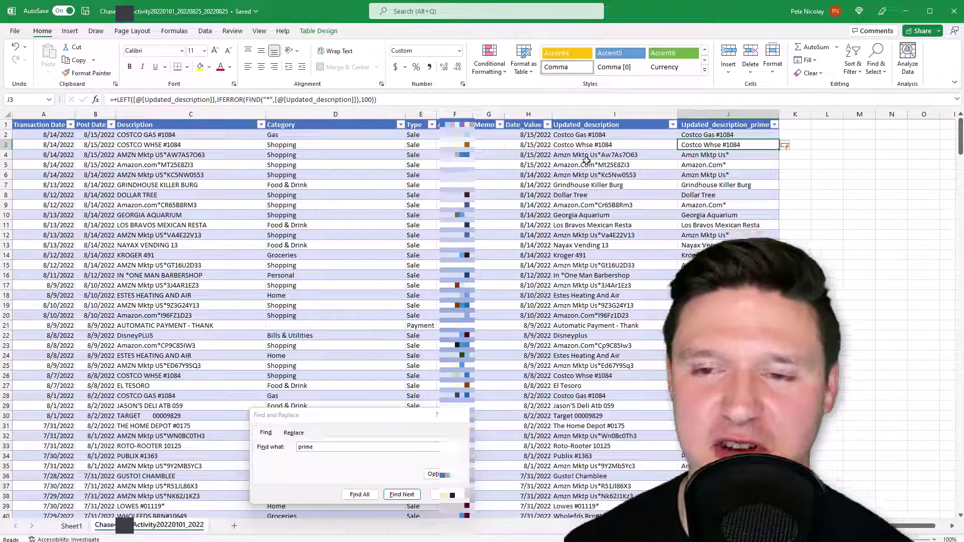
# Subtract 1 from the FIND result in the Updated_description_prime formula so the extracted text leaves out the asterisk.
pyautogui.doubleClick(734, 134)
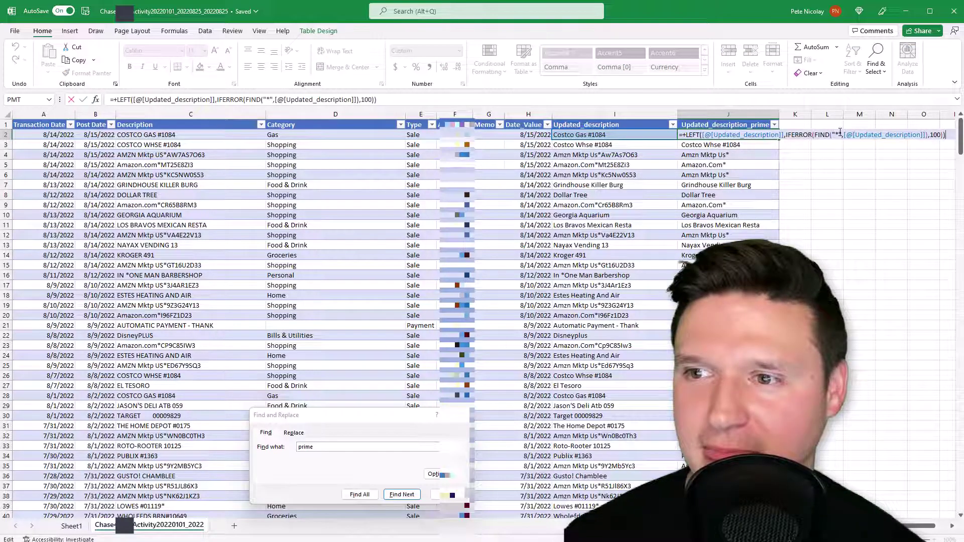
pyautogui.click(927, 135)
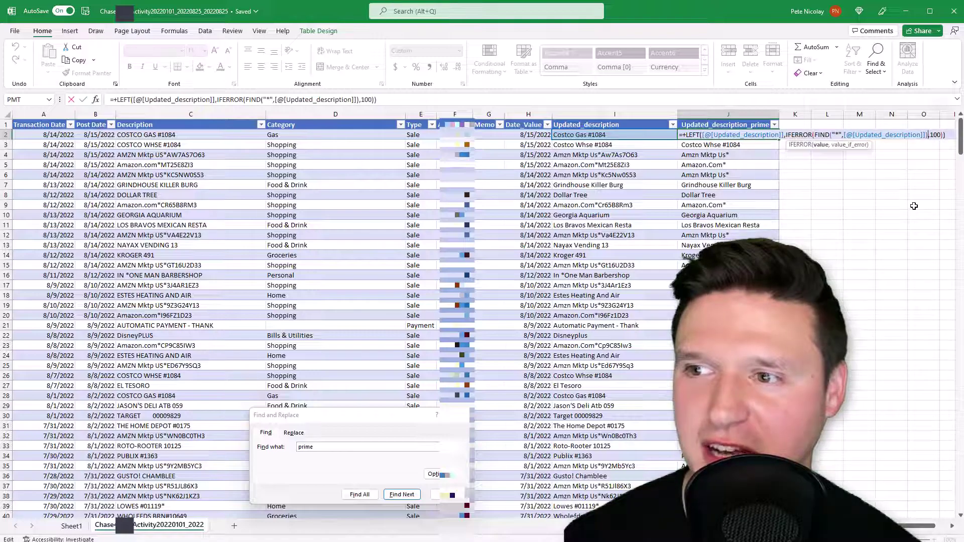
pyautogui.write('-1')
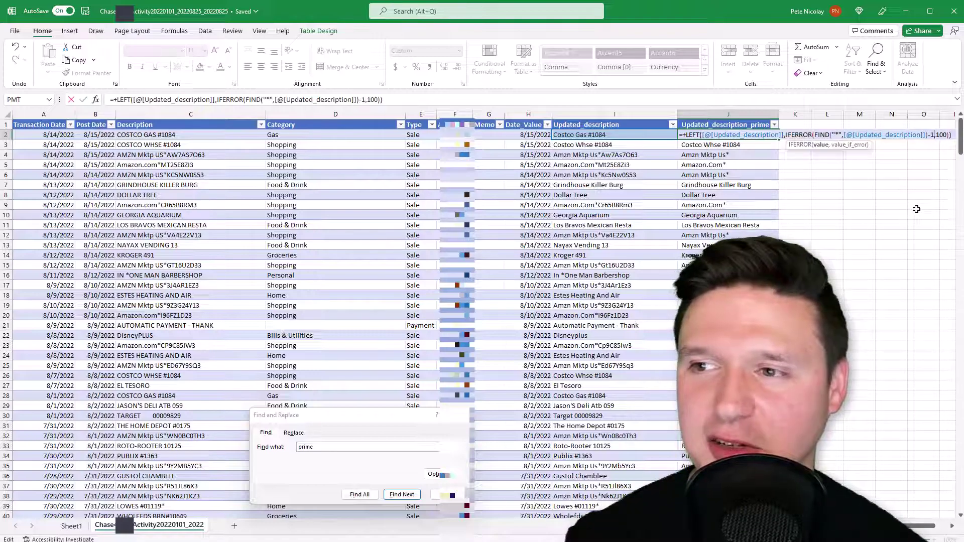
pyautogui.press('Return')
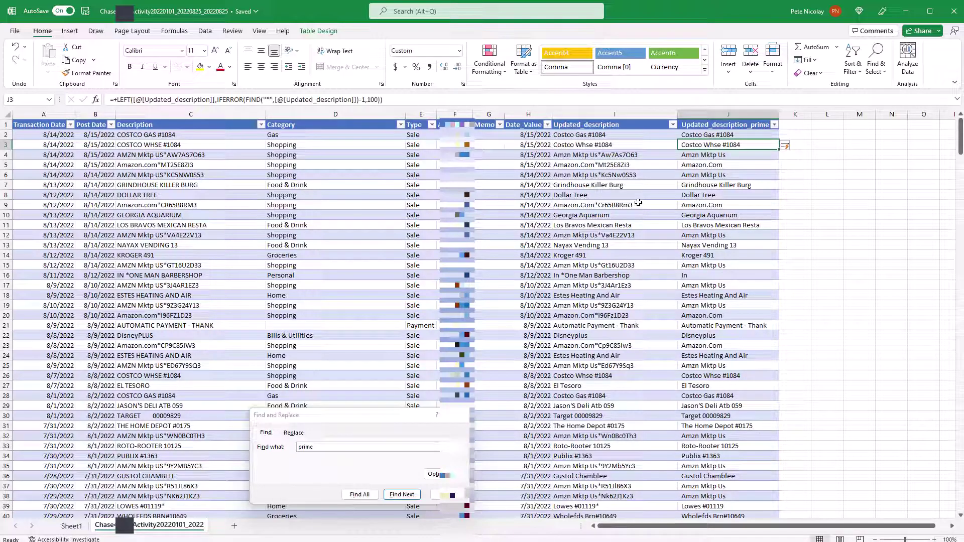
# Refresh the PivotTable on Sheet1 and replace Updated_description with Updated_description_prime as its row field.
pyautogui.click(63, 526)
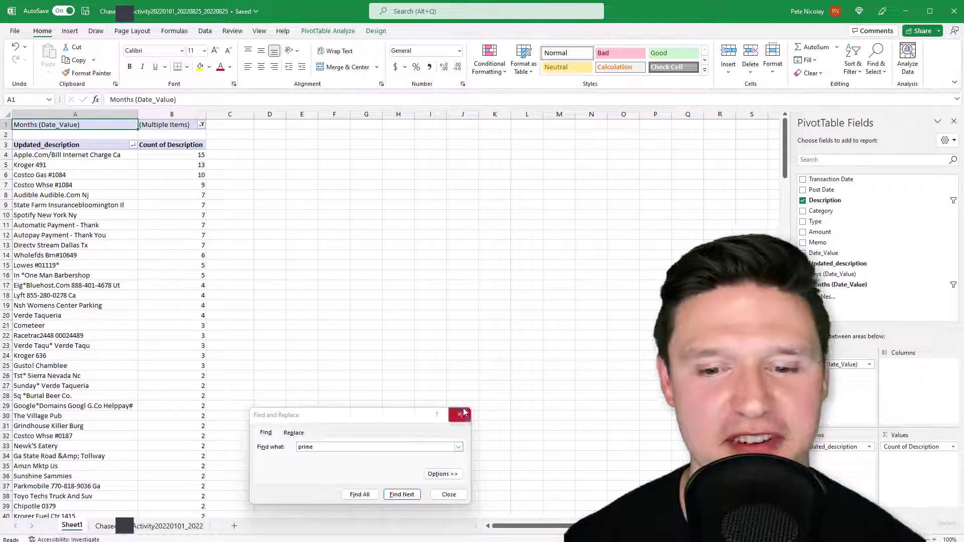
pyautogui.rightClick(122, 198)
pyautogui.click(149, 254)
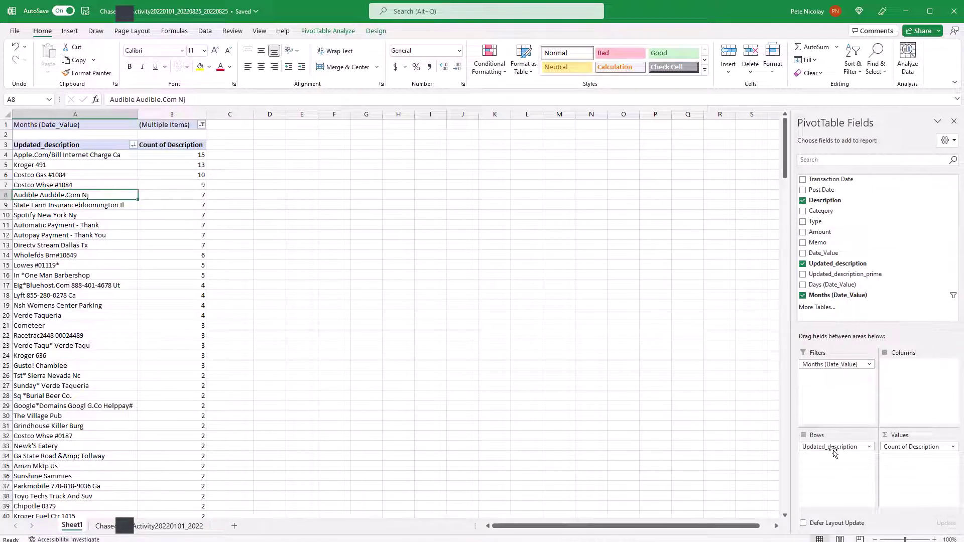
pyautogui.moveTo(831, 447); pyautogui.dragTo(665, 388)
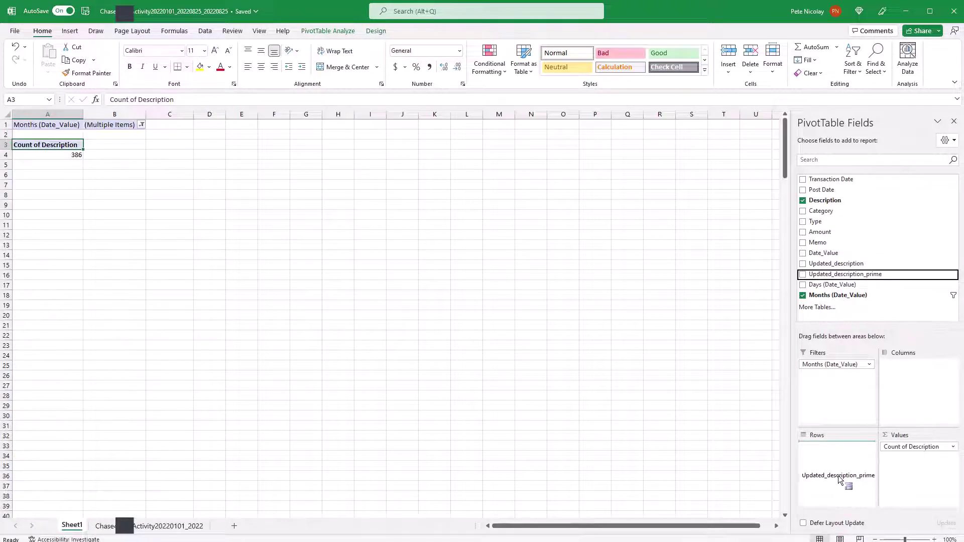
pyautogui.moveTo(838, 480); pyautogui.dragTo(839, 480)
# Sort the PivotTable rows by Count of Description from largest to smallest.
pyautogui.rightClick(178, 158)
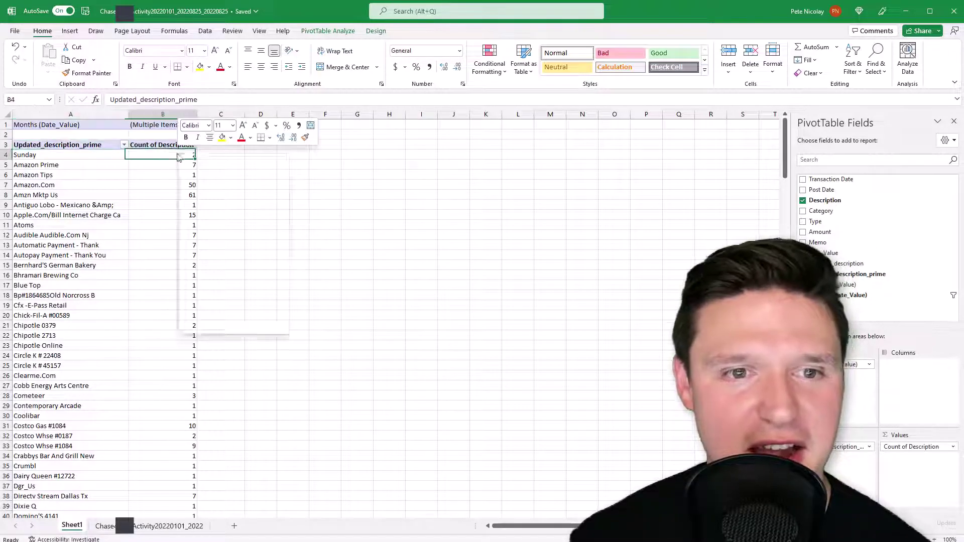
pyautogui.moveTo(272, 236)
pyautogui.click(346, 252)
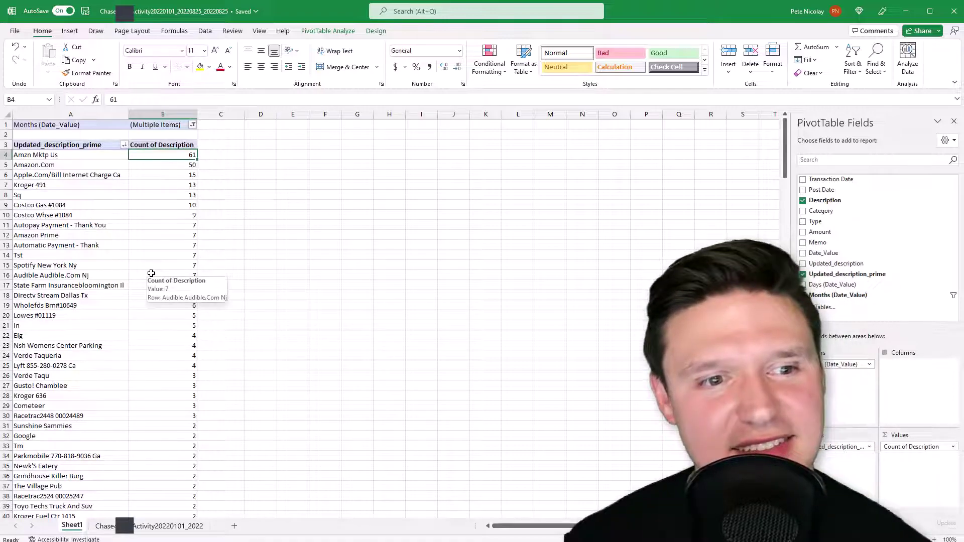
# Filter the PivotTable to keep only the descriptions from Autopay Payment - Thank You through Directv Stream Dallas Tx, each counted 7 times.
pyautogui.moveTo(60, 235); pyautogui.dragTo(167, 232)
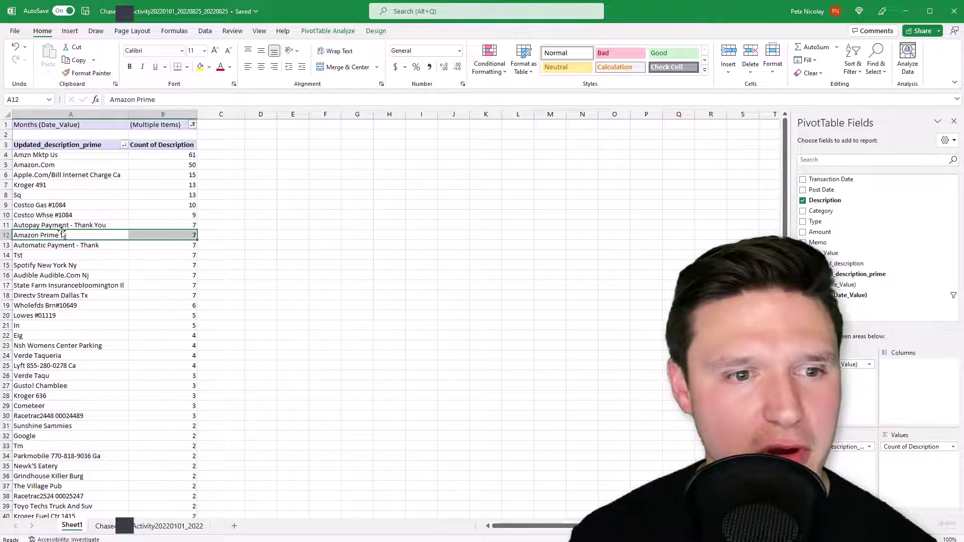
pyautogui.moveTo(61, 226); pyautogui.dragTo(76, 294)
pyautogui.rightClick(66, 260)
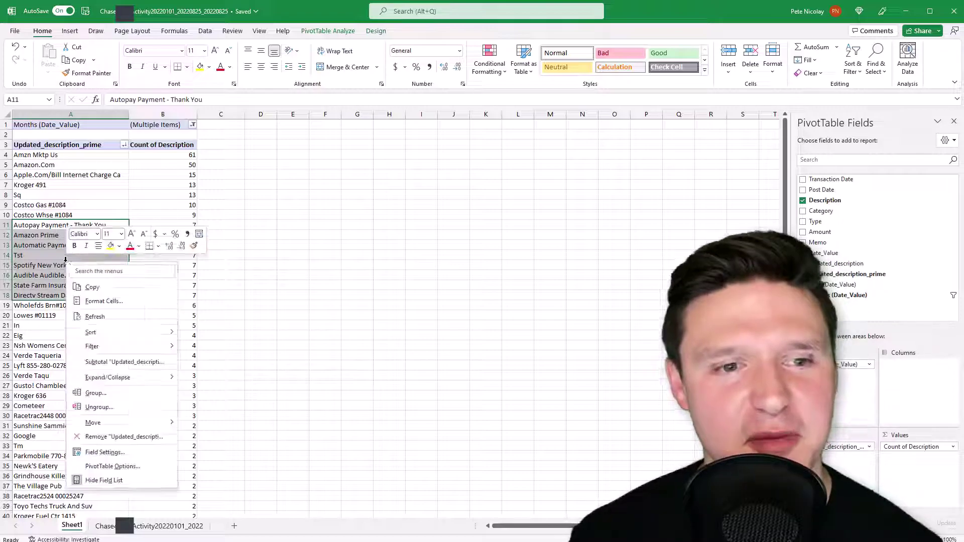
pyautogui.moveTo(121, 348)
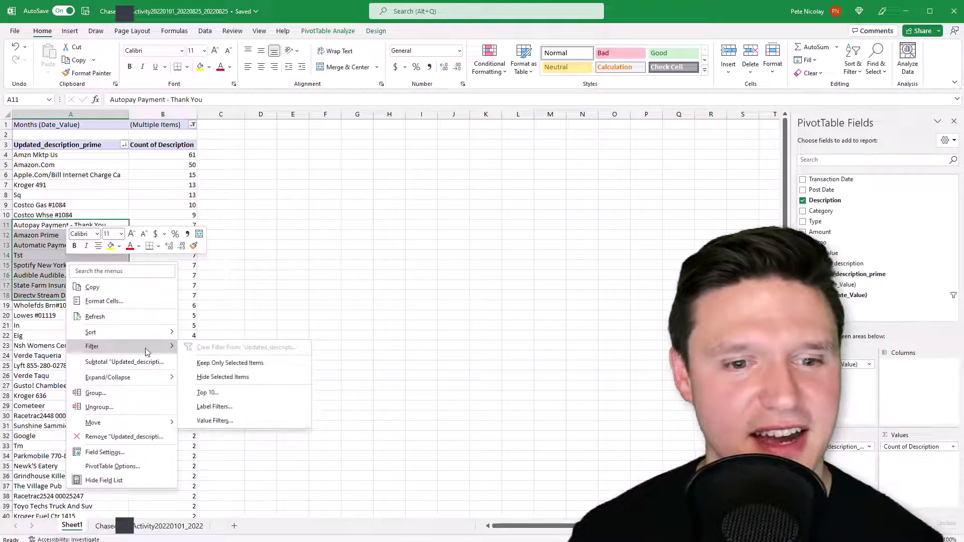
pyautogui.click(223, 363)
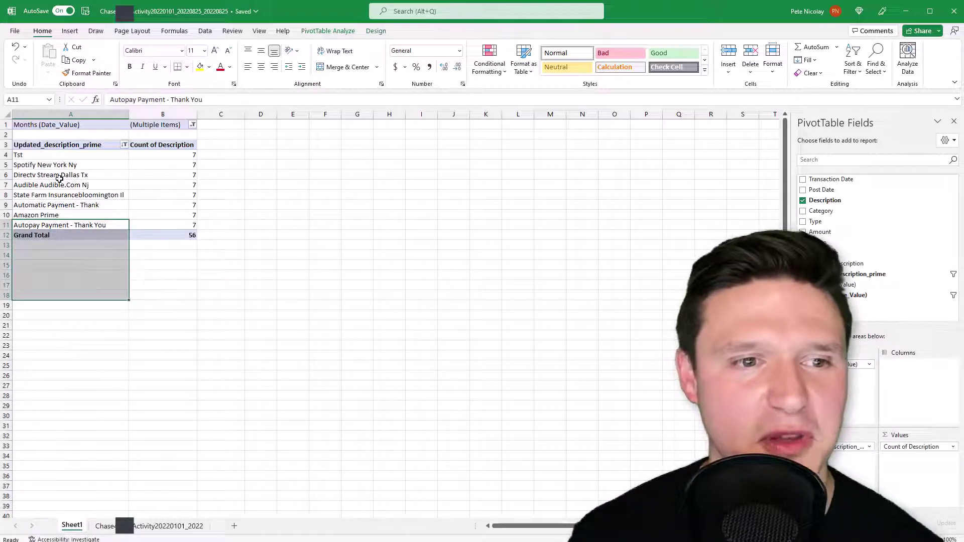
# Apply the blue style from the first row of Medium PivotTable styles and turn off the sheet's gridlines.
pyautogui.click(93, 179)
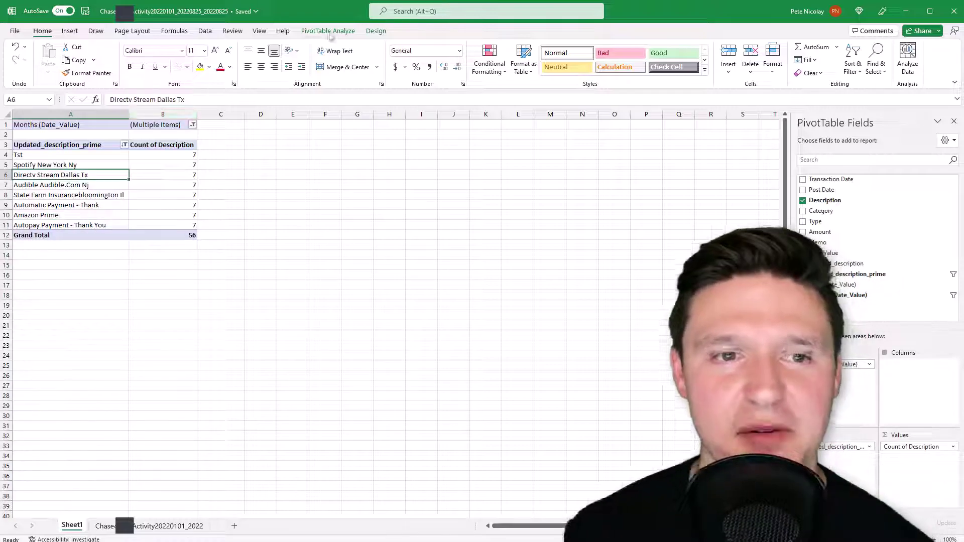
pyautogui.click(377, 31)
pyautogui.click(500, 76)
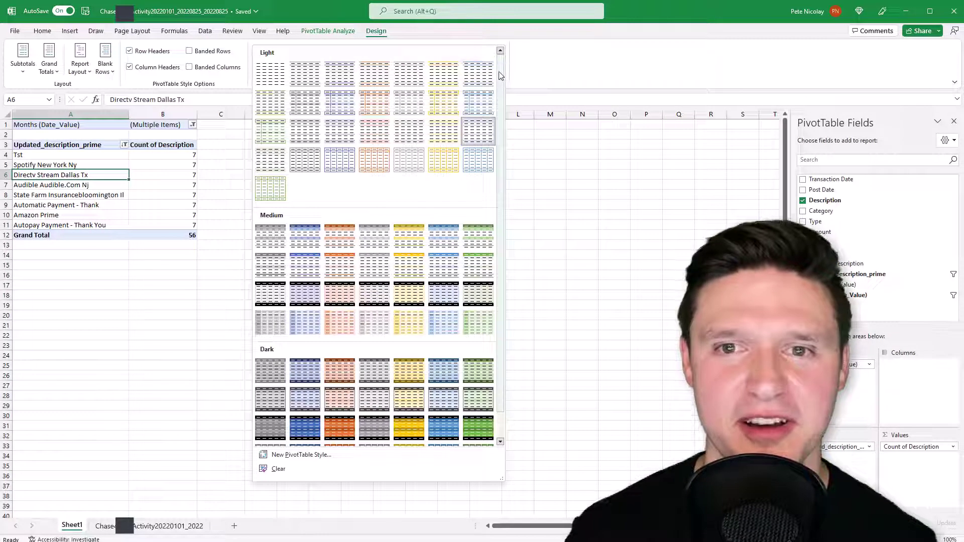
pyautogui.click(313, 243)
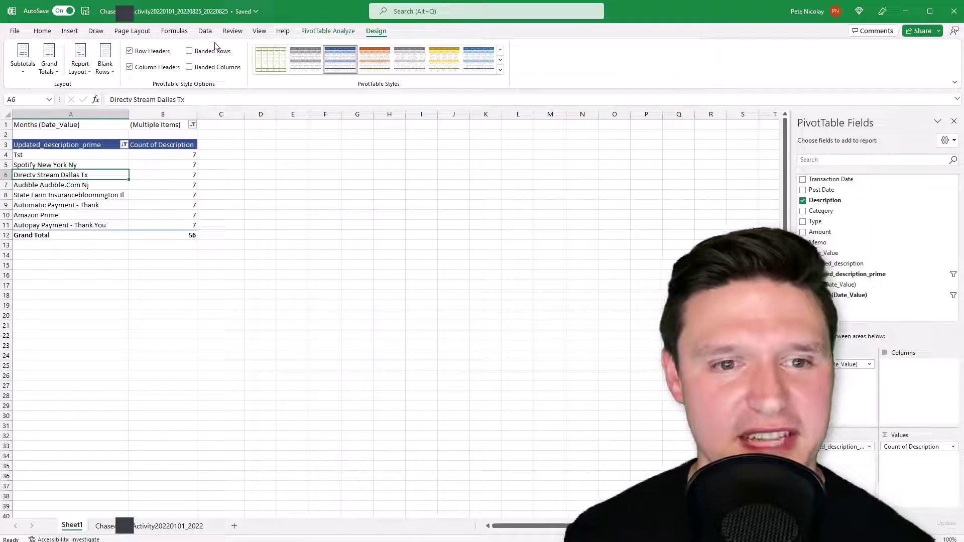
pyautogui.click(259, 30)
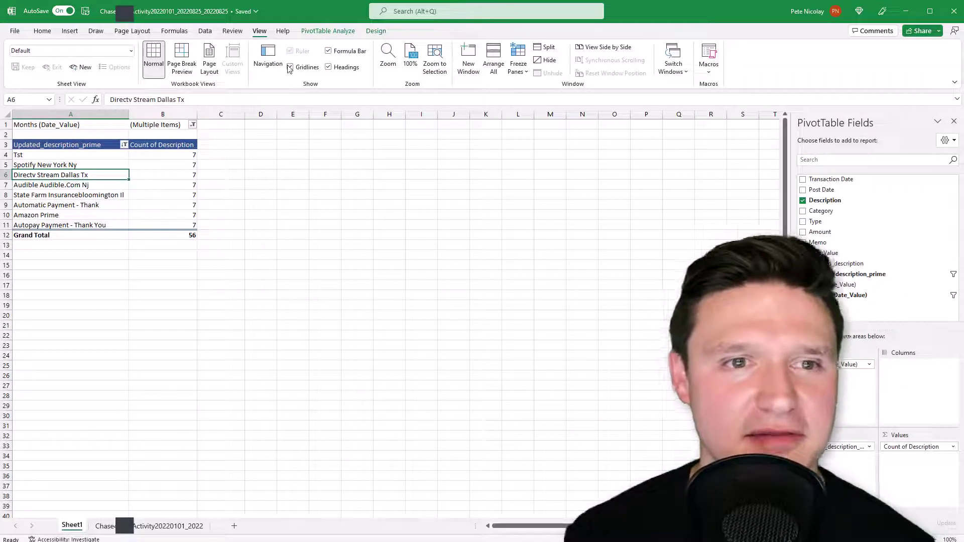
pyautogui.click(290, 66)
# Rename the PivotTable headers in A3 and B3 to Subscriptions and Occurrence.
pyautogui.click(84, 143)
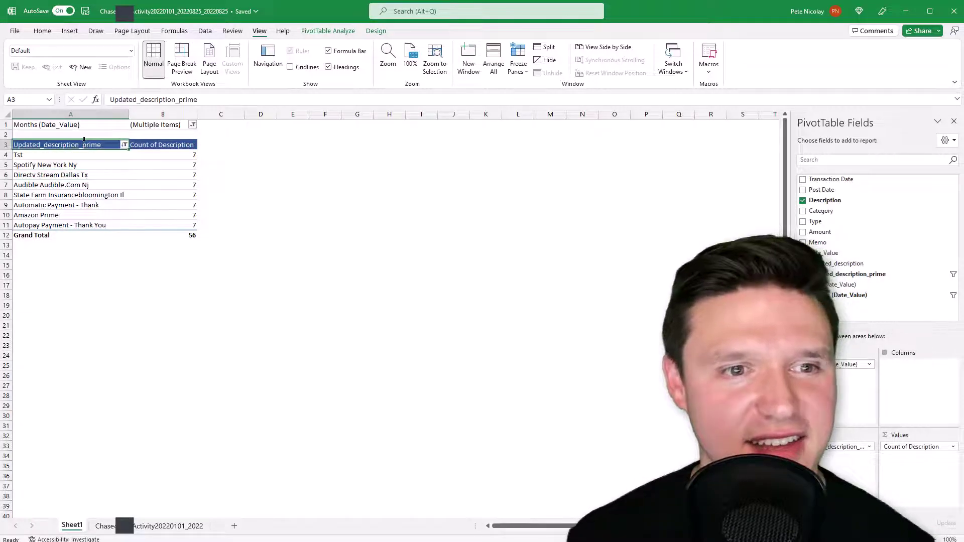
pyautogui.write('Subscriptions')
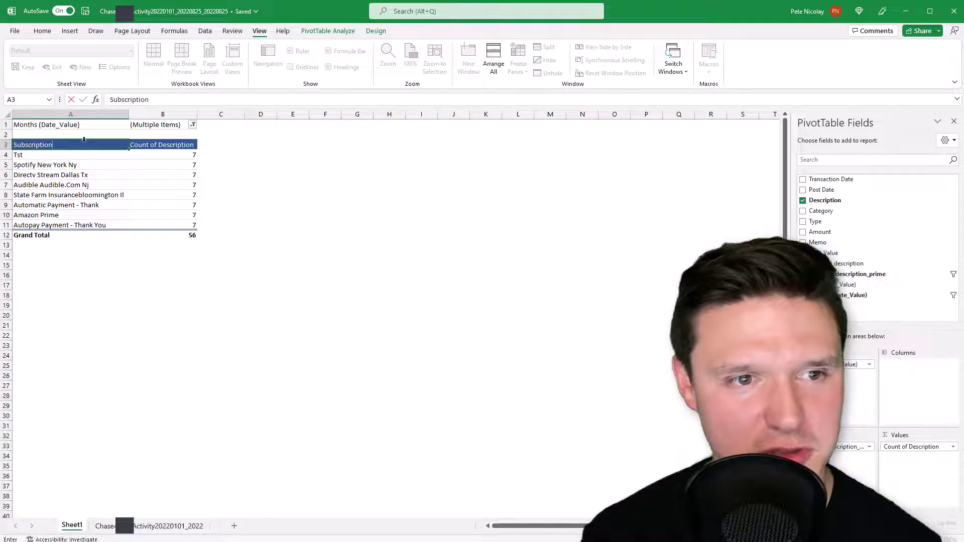
pyautogui.press('Tab')
pyautogui.write('Occurrence')
pyautogui.click(50, 155)
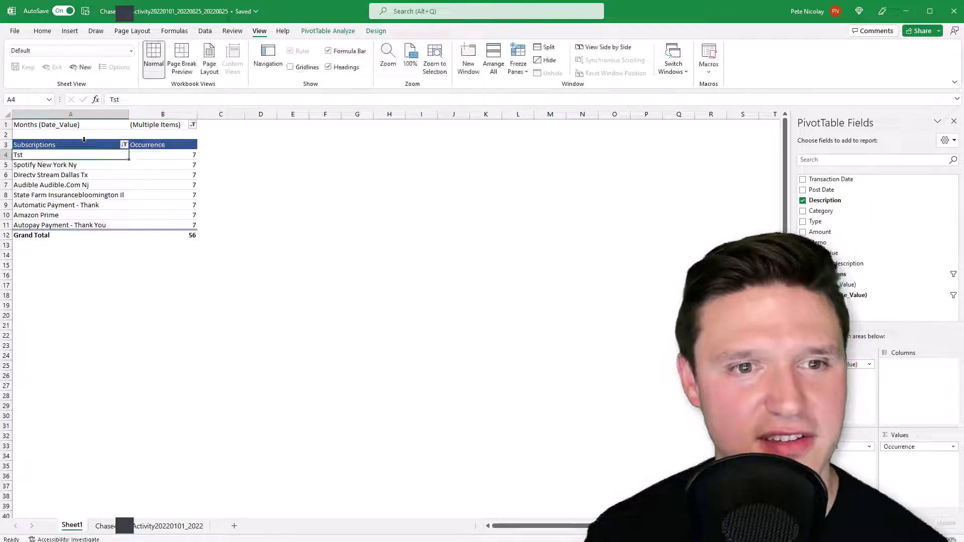
# Hide the Automatic Payment - Thank, Autopay Payment - Thank You and Tst items from the Subscriptions rows.
pyautogui.rightClick(84, 206)
pyautogui.moveTo(151, 290)
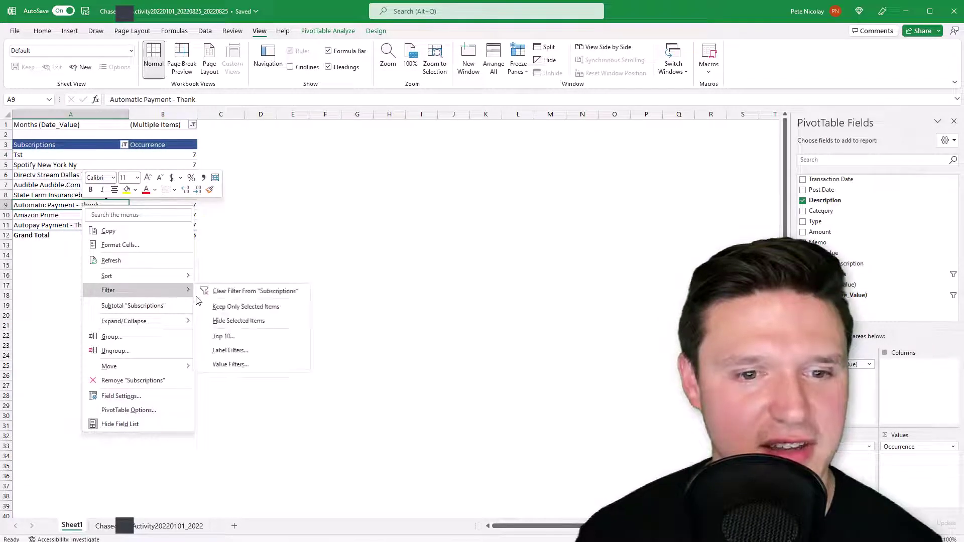
pyautogui.click(223, 321)
pyautogui.rightClick(60, 206)
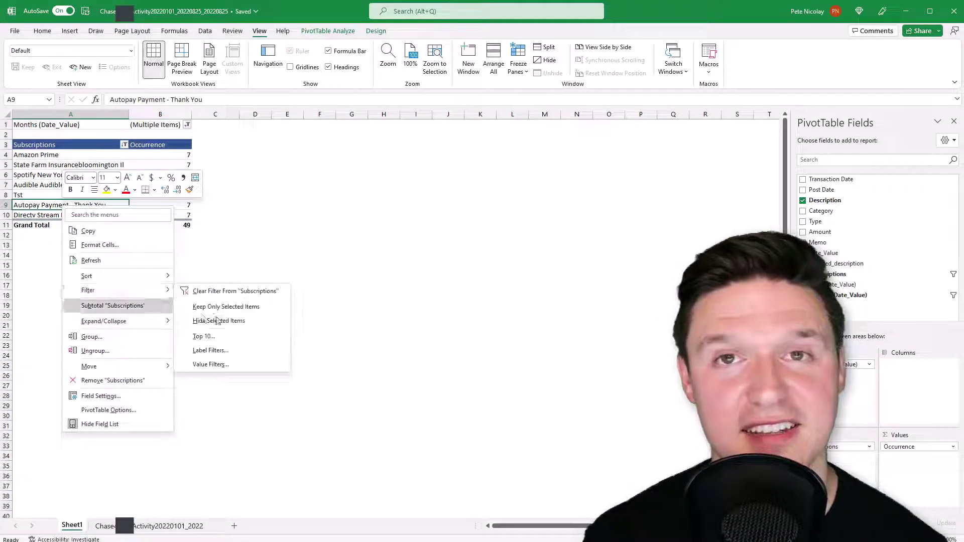
pyautogui.click(221, 305)
pyautogui.click(65, 166)
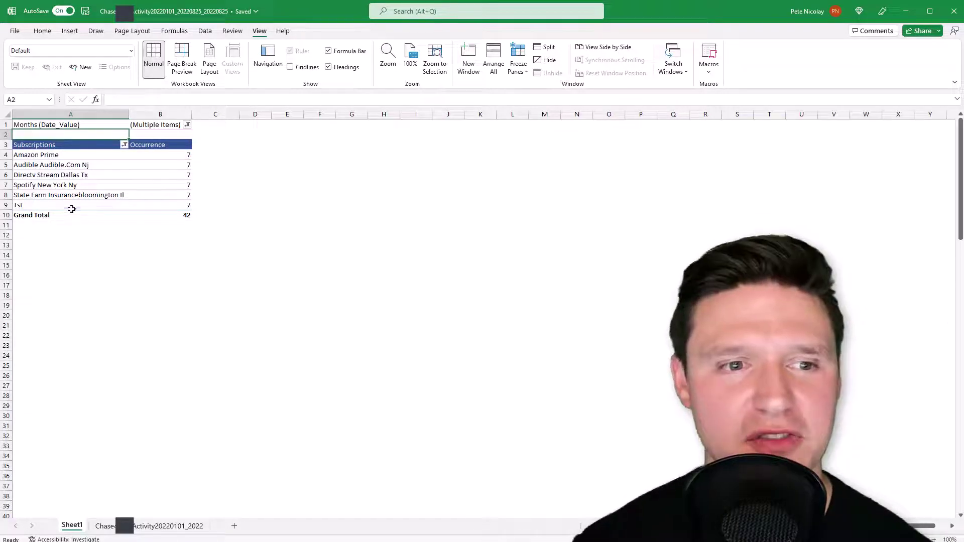
pyautogui.rightClick(71, 206)
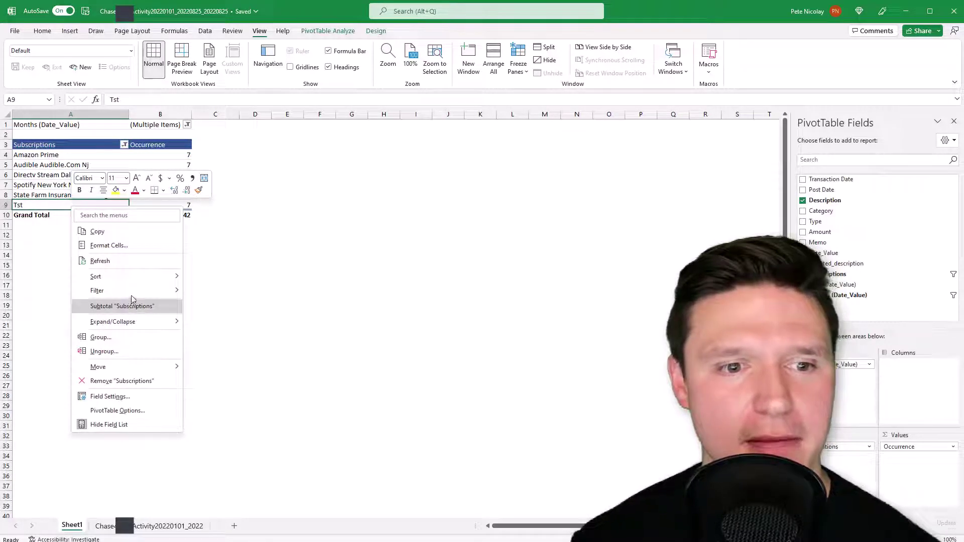
pyautogui.moveTo(131, 290)
pyautogui.click(232, 321)
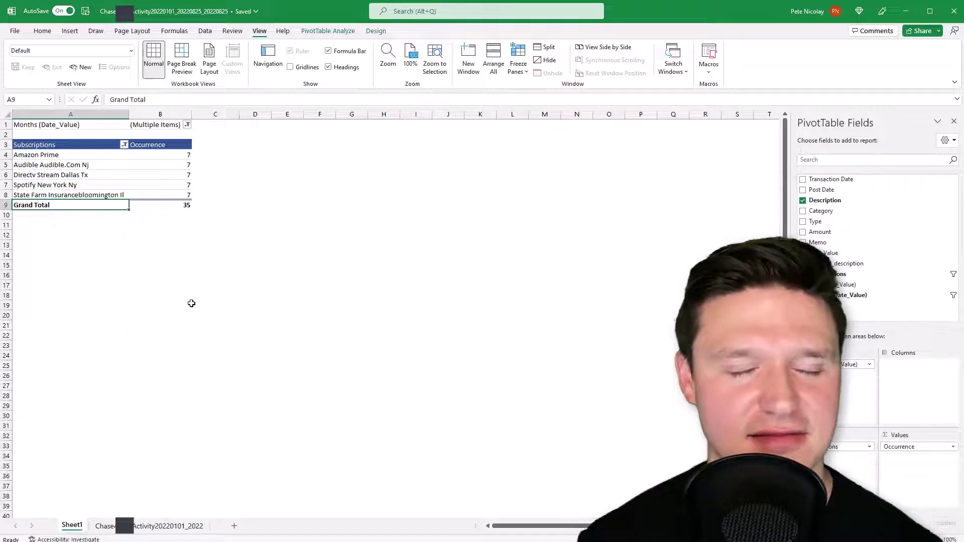